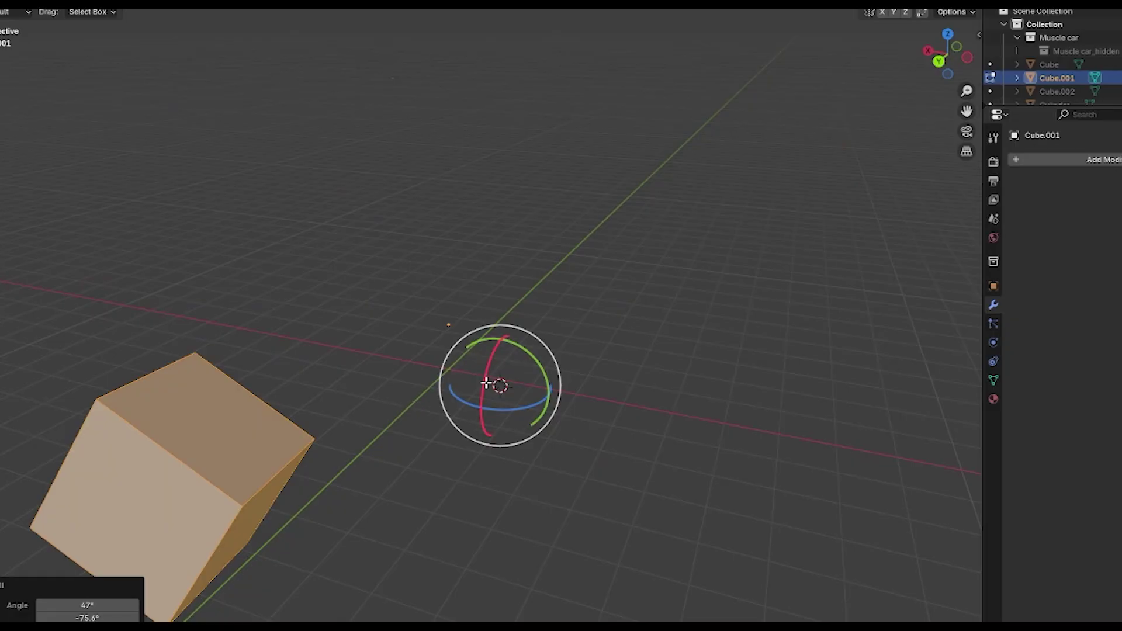
Step: Rotate the cube about the 3D cursor's X axis, and place the cursor pivot on its bottom edge aimed at the top edge
left_click_drag(484, 383, 556, 318)
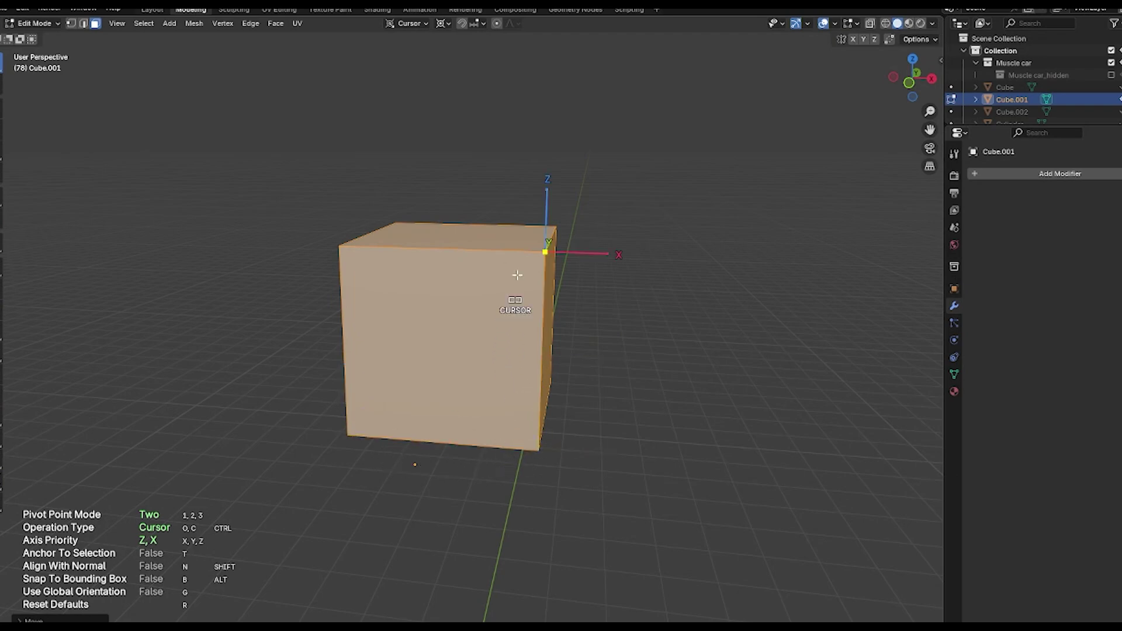
middle_click_drag(517, 275, 403, 266)
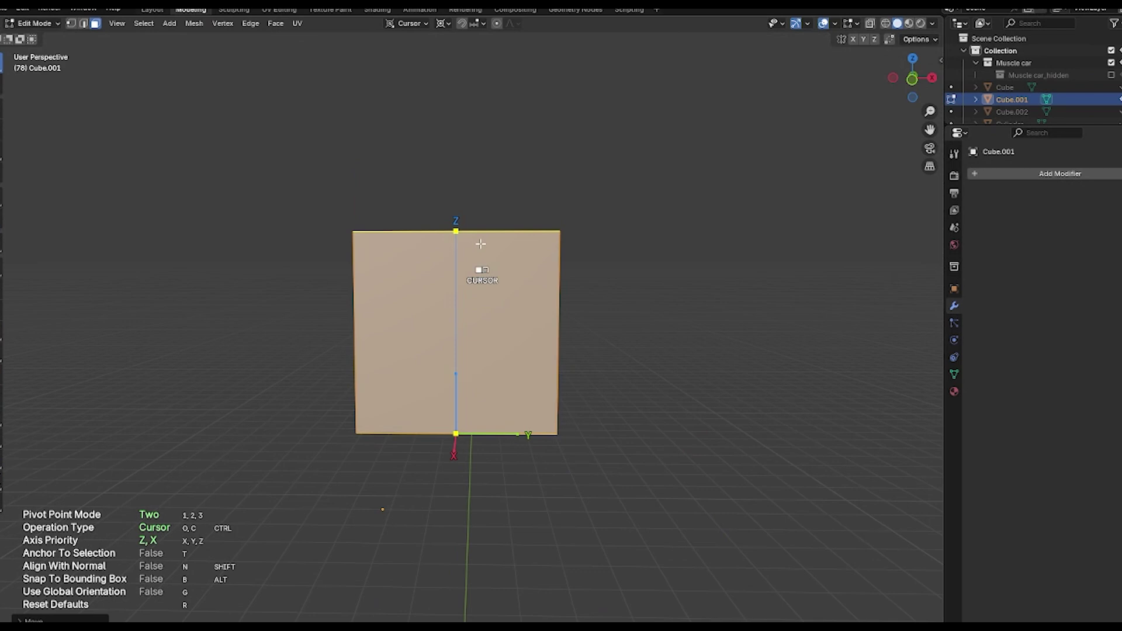
left_click(465, 231)
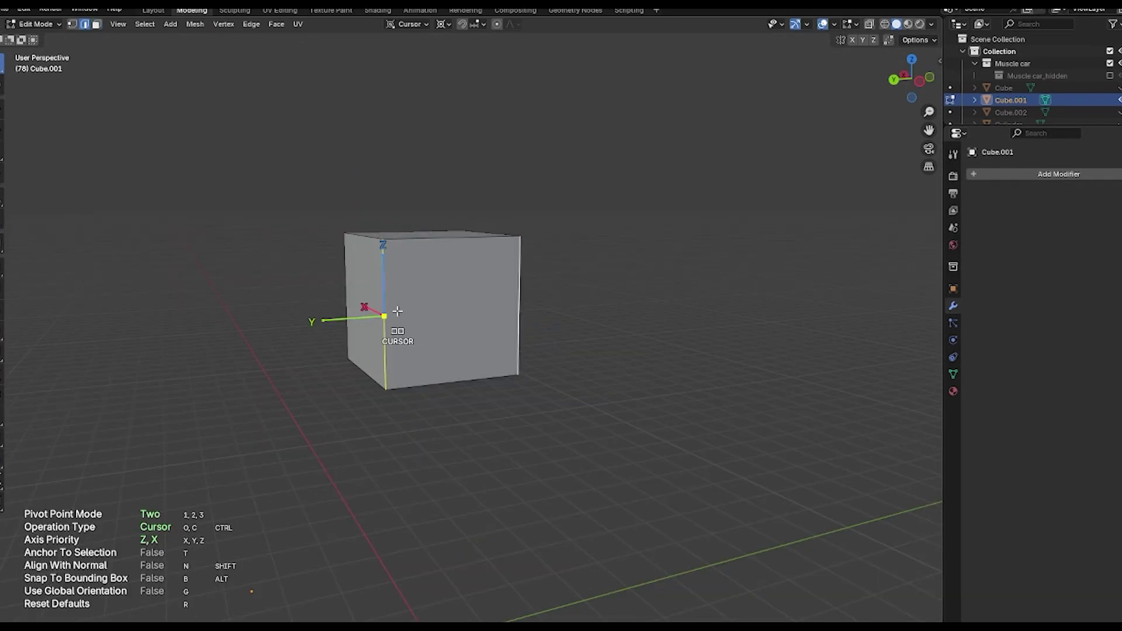
Step: Place the cursor pivot midway on the cube's near vertical edge and rotate the opposite vertical edge around it
left_click(390, 252)
key("s")
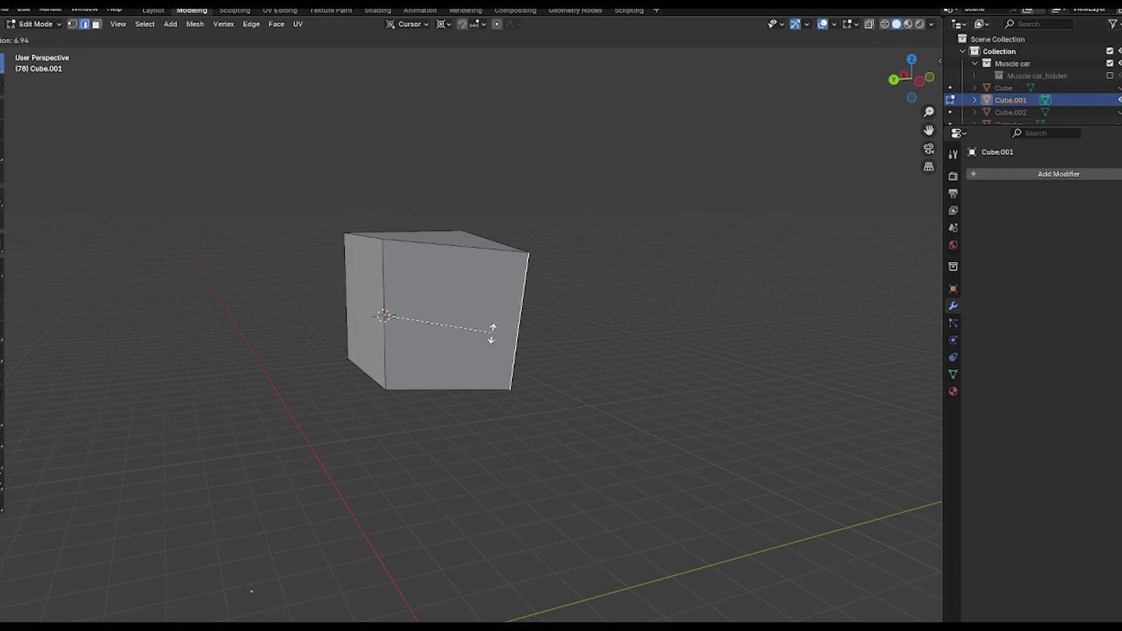
left_click(414, 335)
Step: Aim the cursor pivot from the cube's lower corner to the diagonally opposite one and rotate the cube about cursor Z, then Y
middle_click_drag(415, 334, 577, 411)
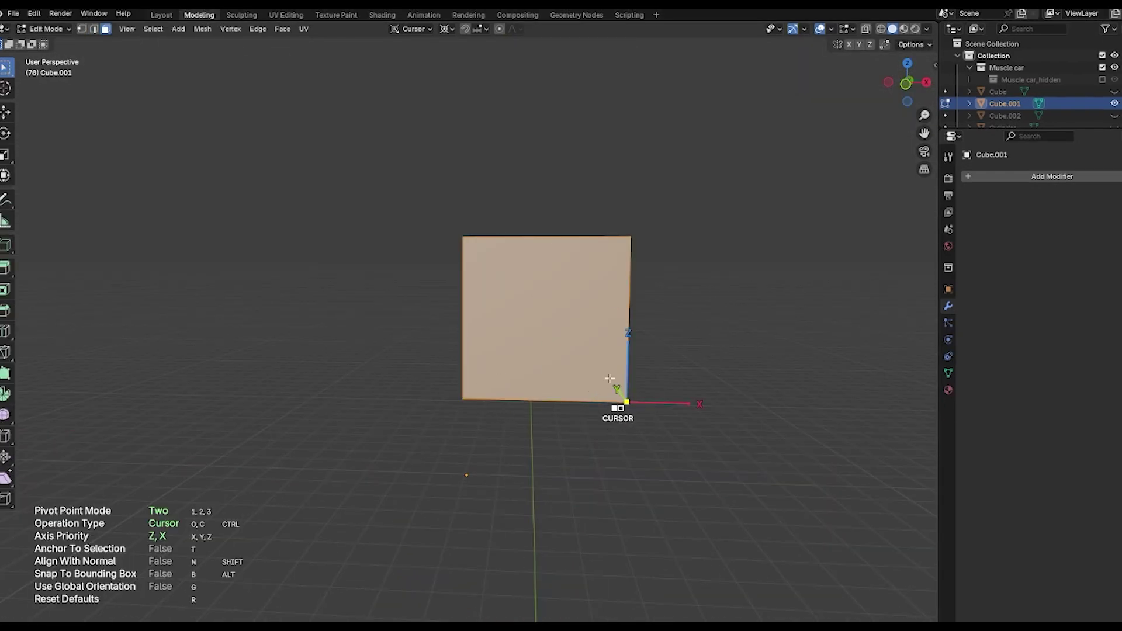
key("r")
key("z")
key("z")
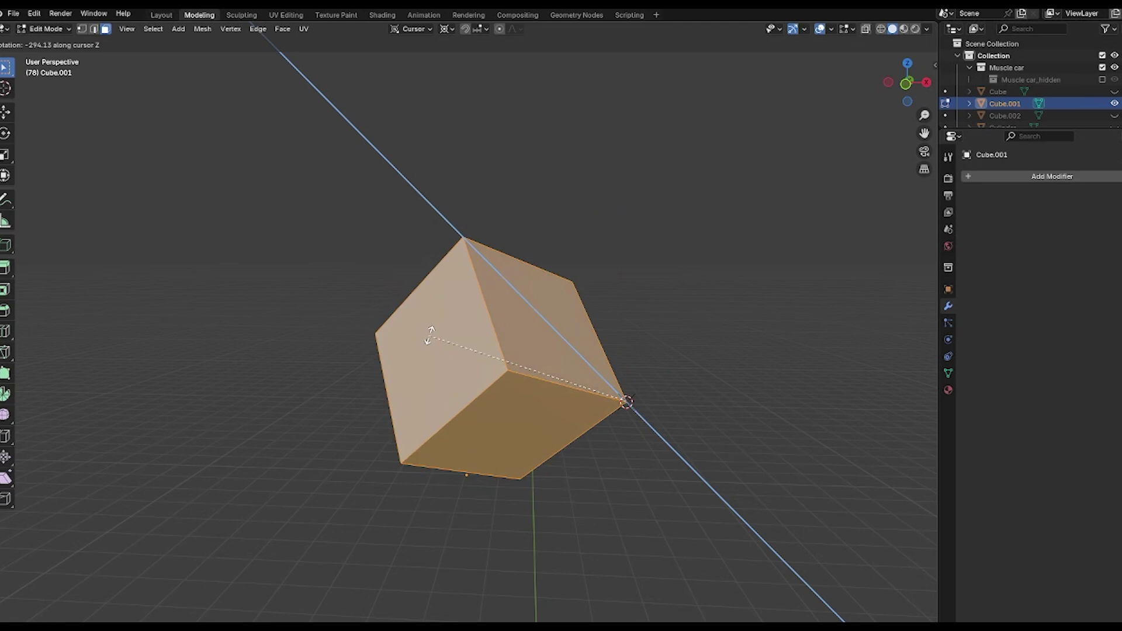
key("y")
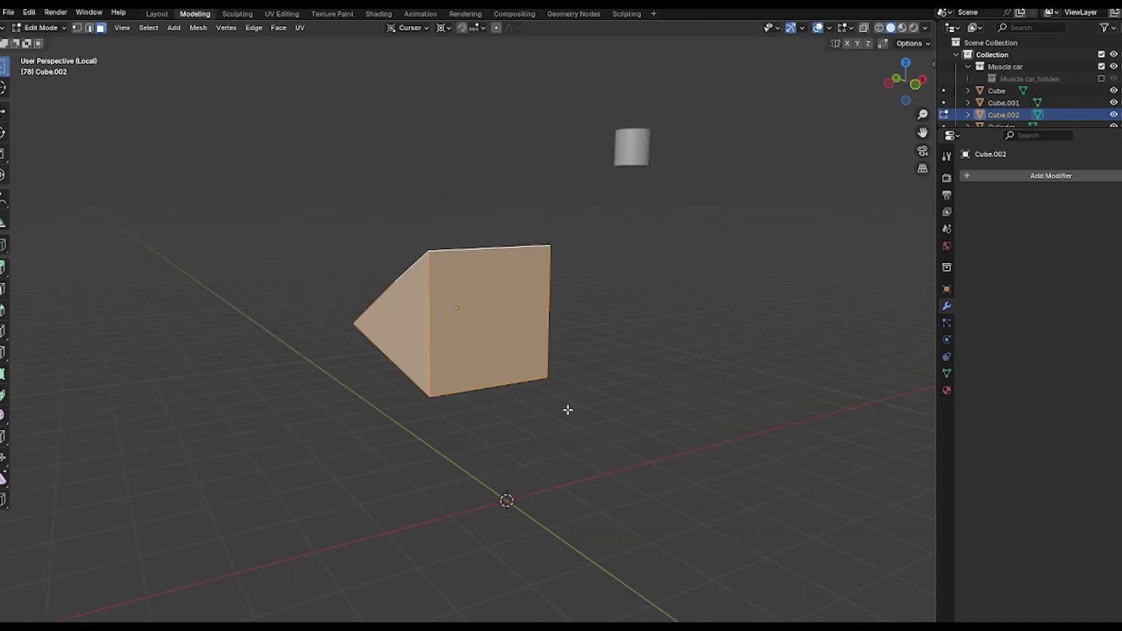
Step: Place the cursor pivot on the wedge's bounding box with Snap To Bounding Box and rotate the wedge by 90 degrees
key("d")
key("b")
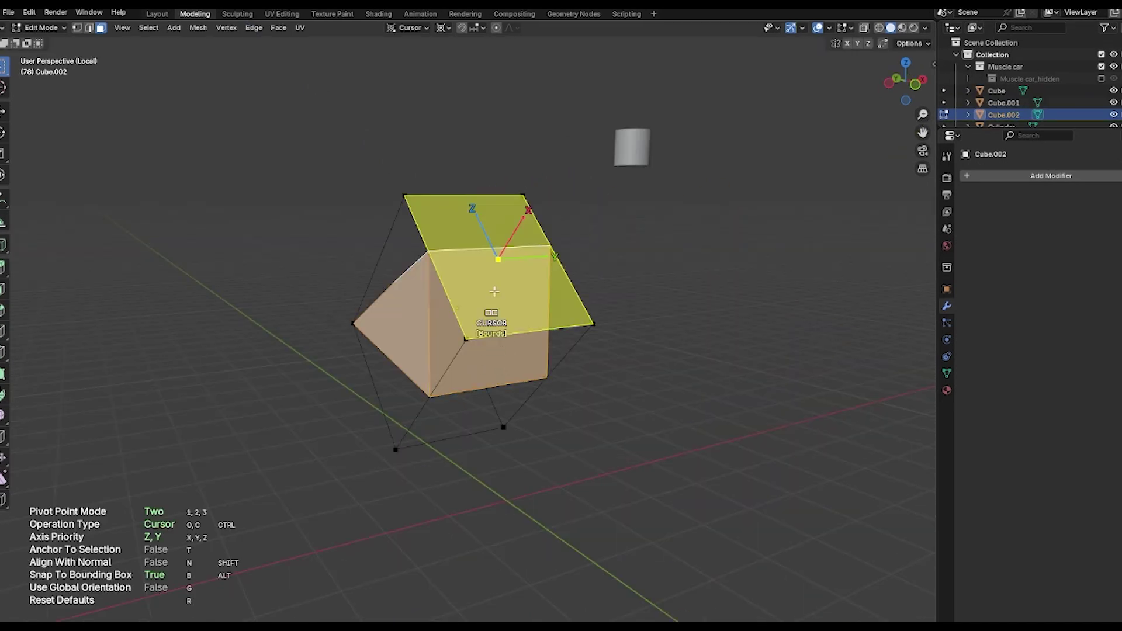
middle_click_drag(509, 275, 637, 219)
left_click(474, 336, "alt")
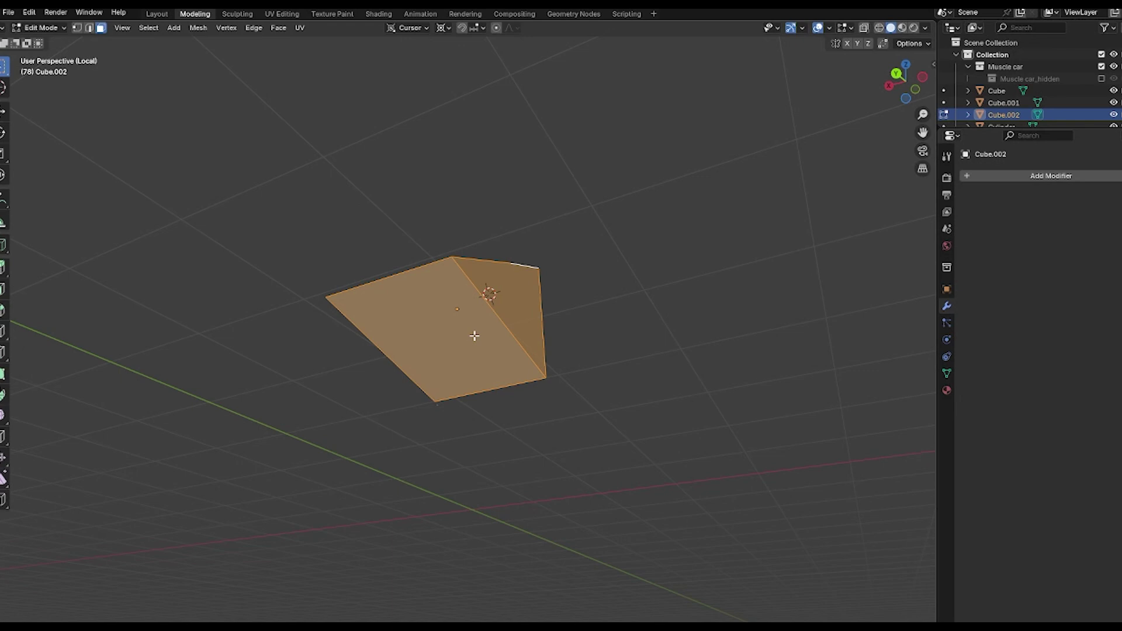
middle_click_drag(491, 332, 469, 366)
type("r90")
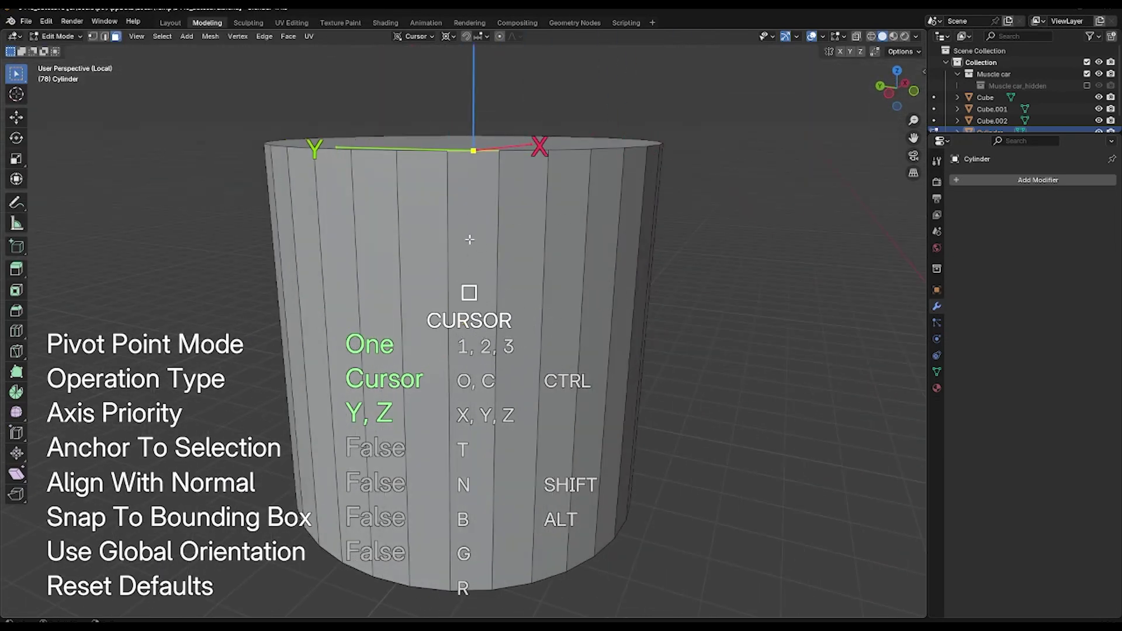
Step: Compare cursor placements on the cylinder while toggling Snap To Bounding Box, Align With Normal and Use Global Orientation
key("alt")
key("shift")
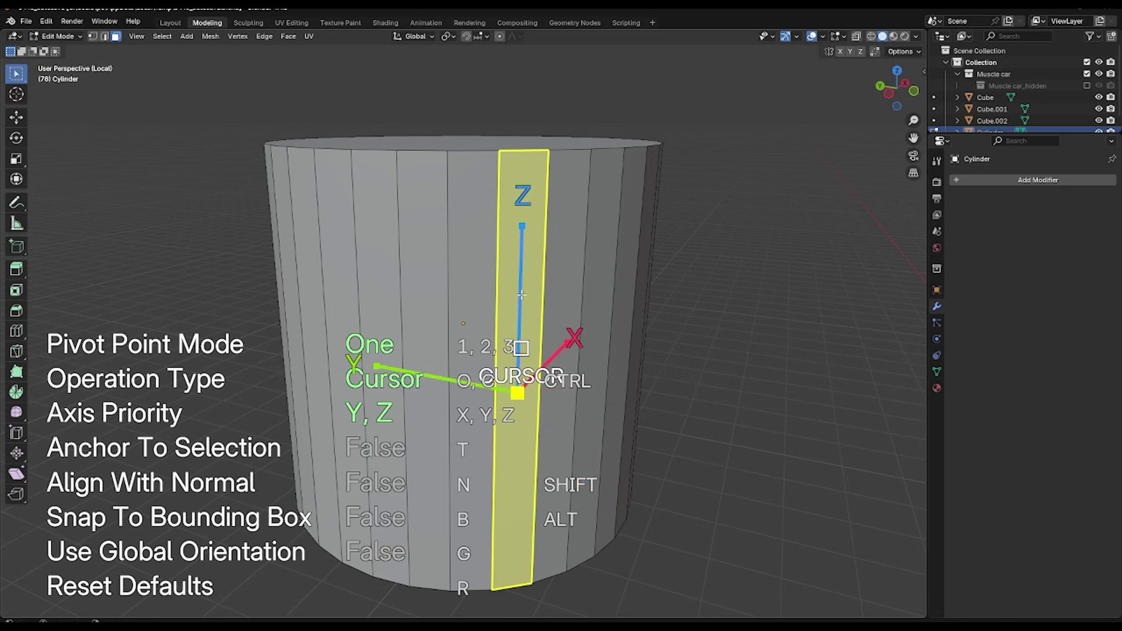
key("alt+shift")
key("alt+shift")
middle_click_drag(544, 302, 598, 260)
key("shift")
key("alt")
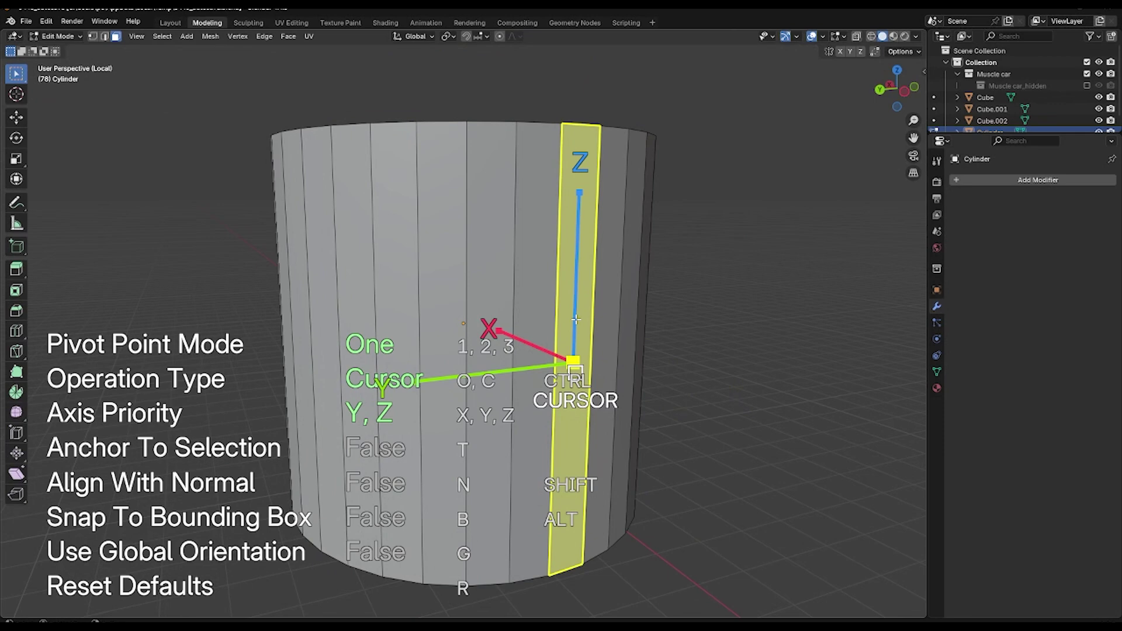
key("g")
middle_click_drag(583, 243, 402, 263)
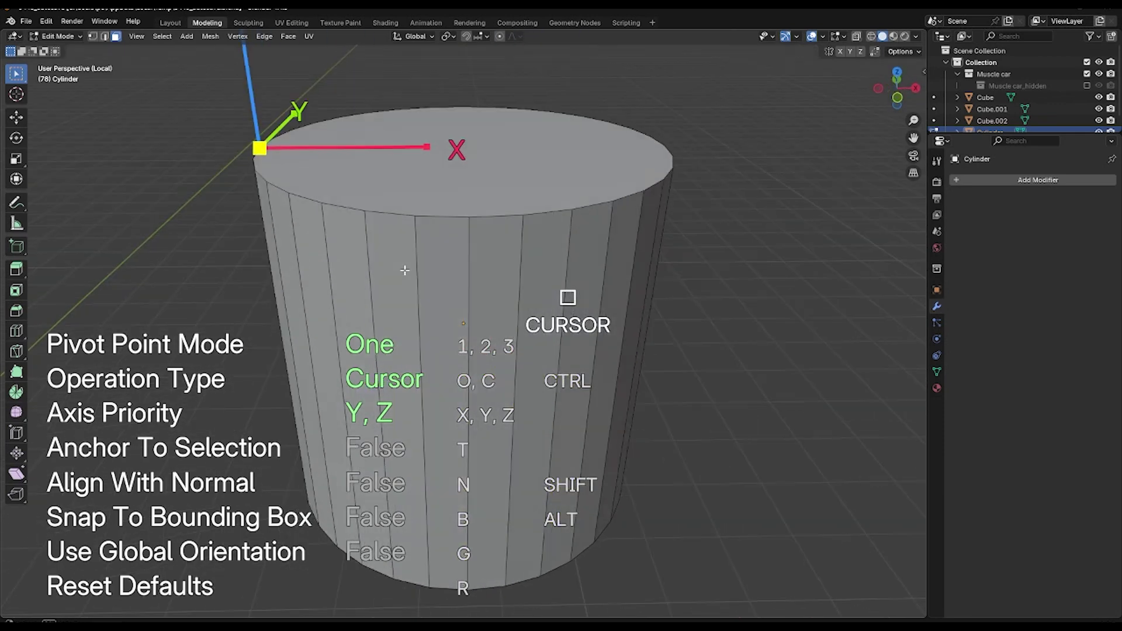
key("n")
key("n")
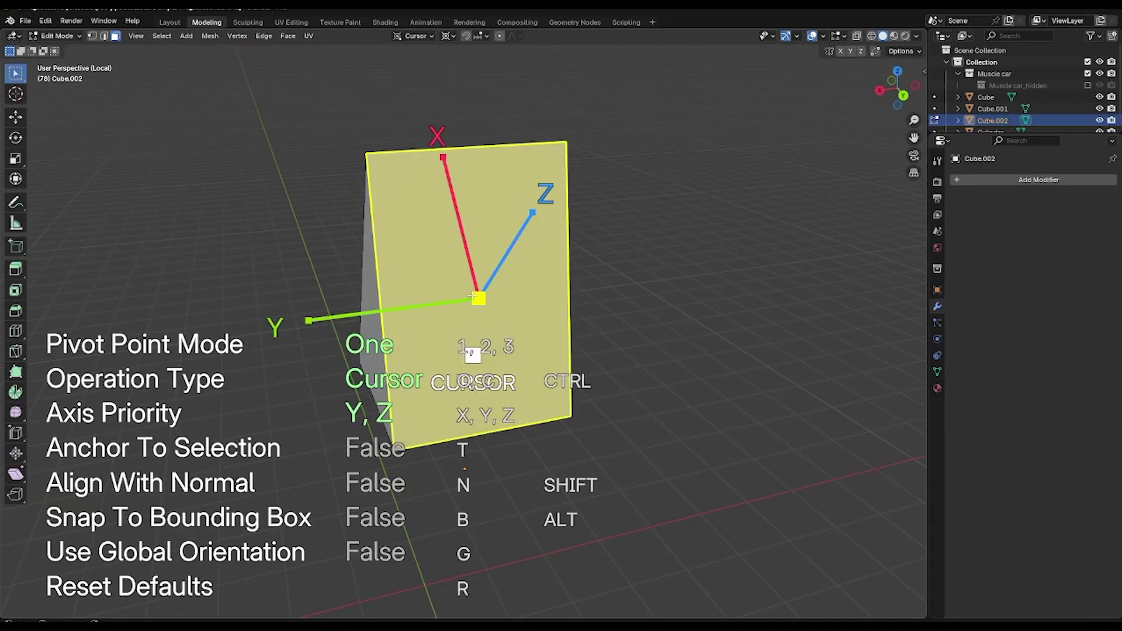
Step: Place the cursor pivot at the centre of the wedge's slanted face and move that face along cursor X, then Z
key("2")
left_click(498, 187)
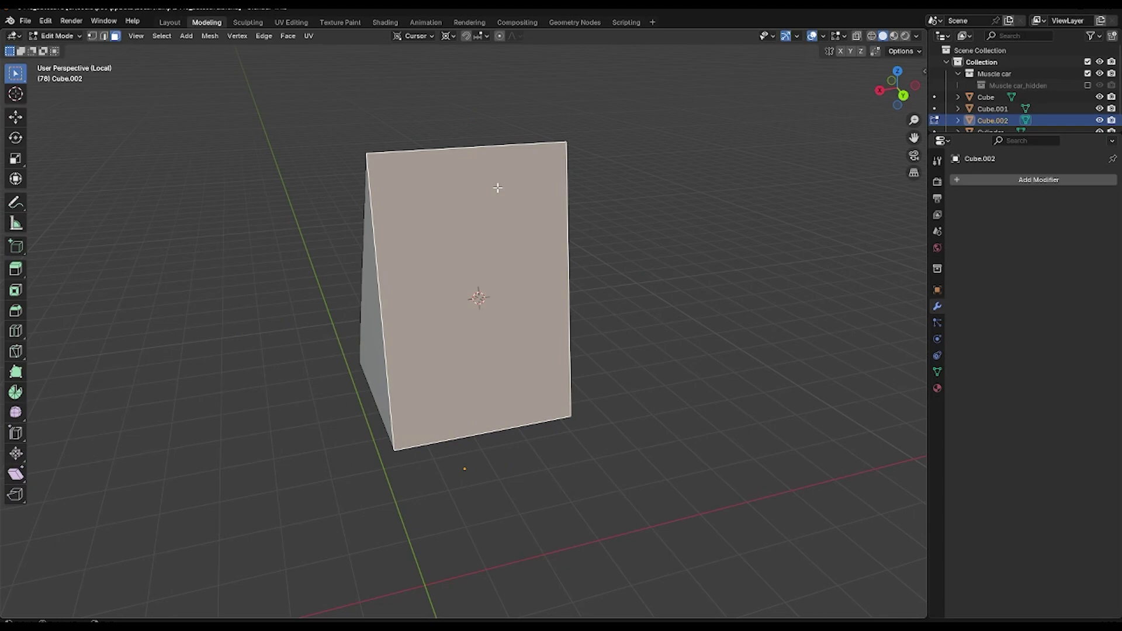
key("g")
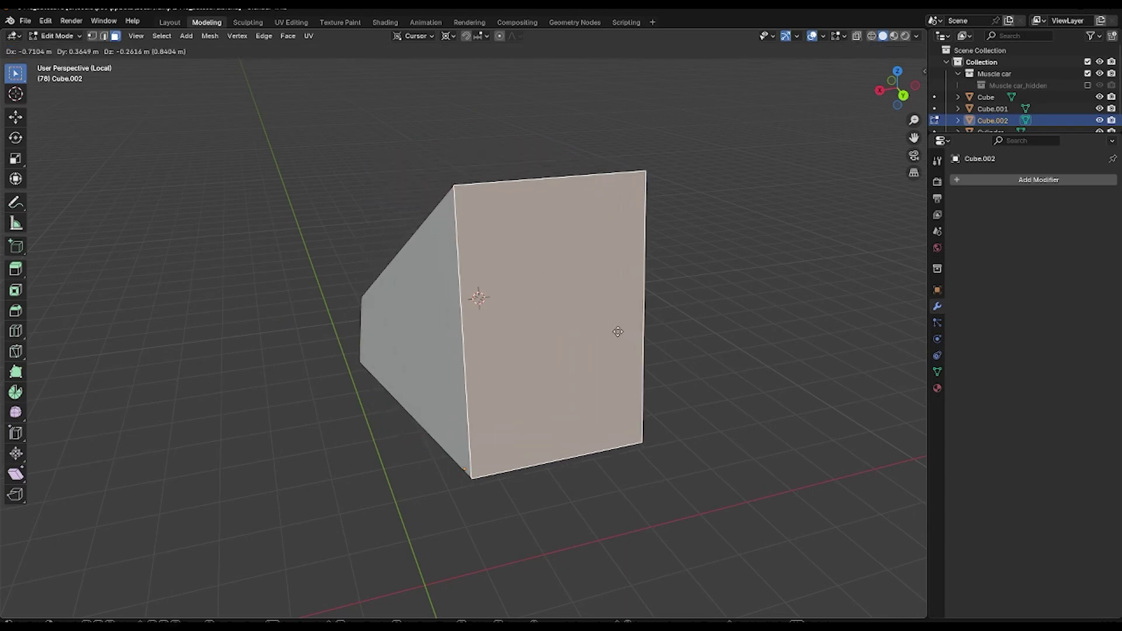
key("x")
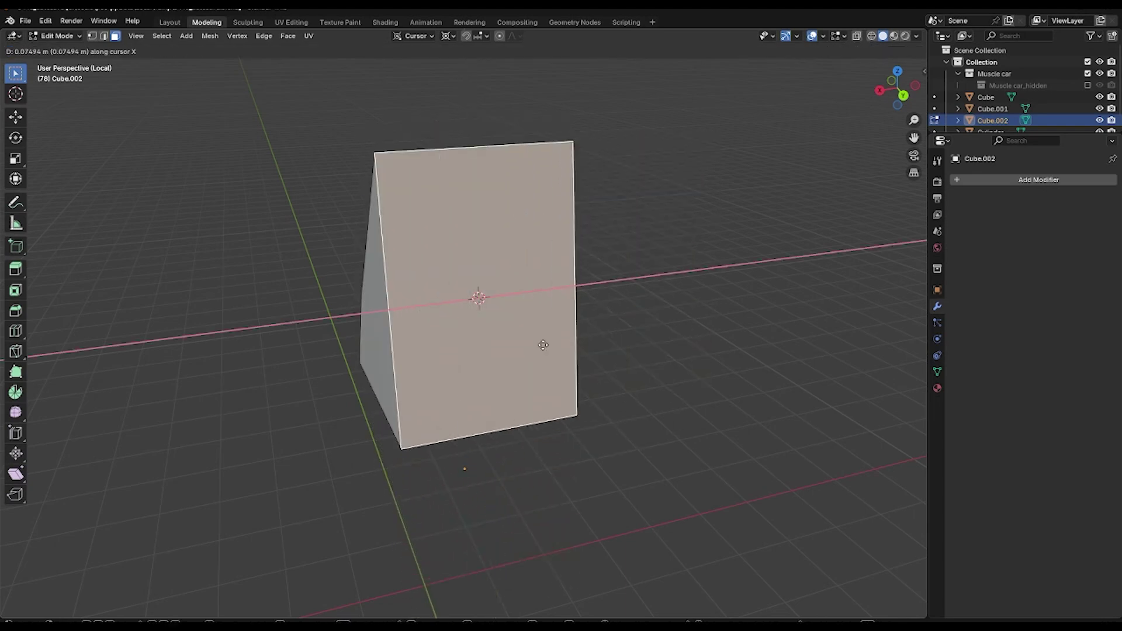
key("z")
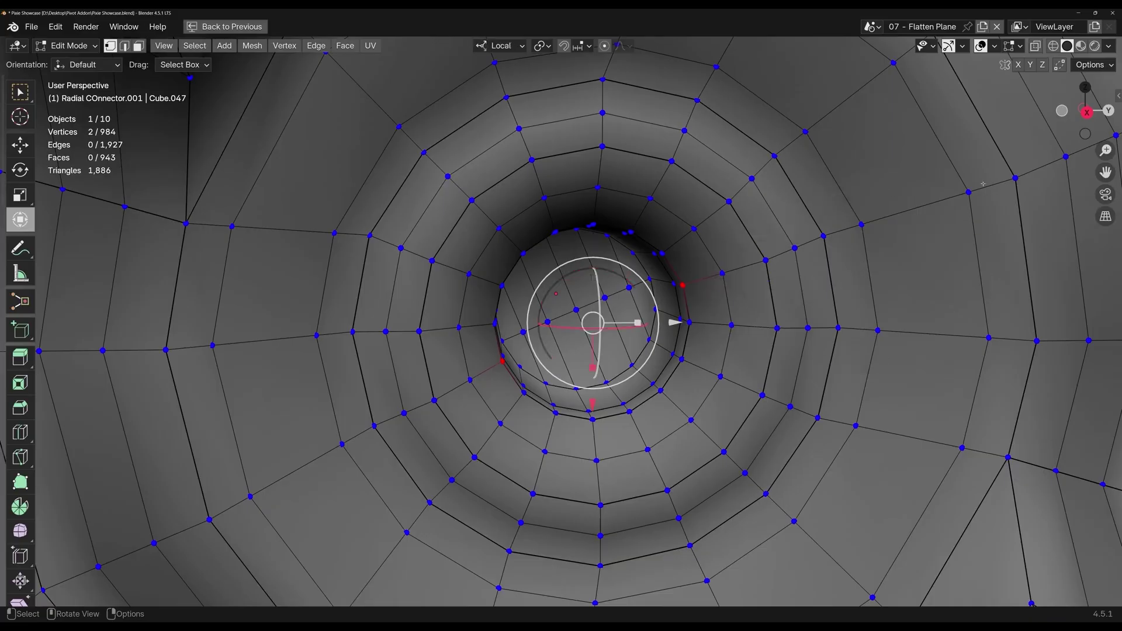
Step: Create a custom transform orientation from the two selected vertices and open the snapping settings
left_click(511, 46)
left_click(548, 92)
left_click(584, 47)
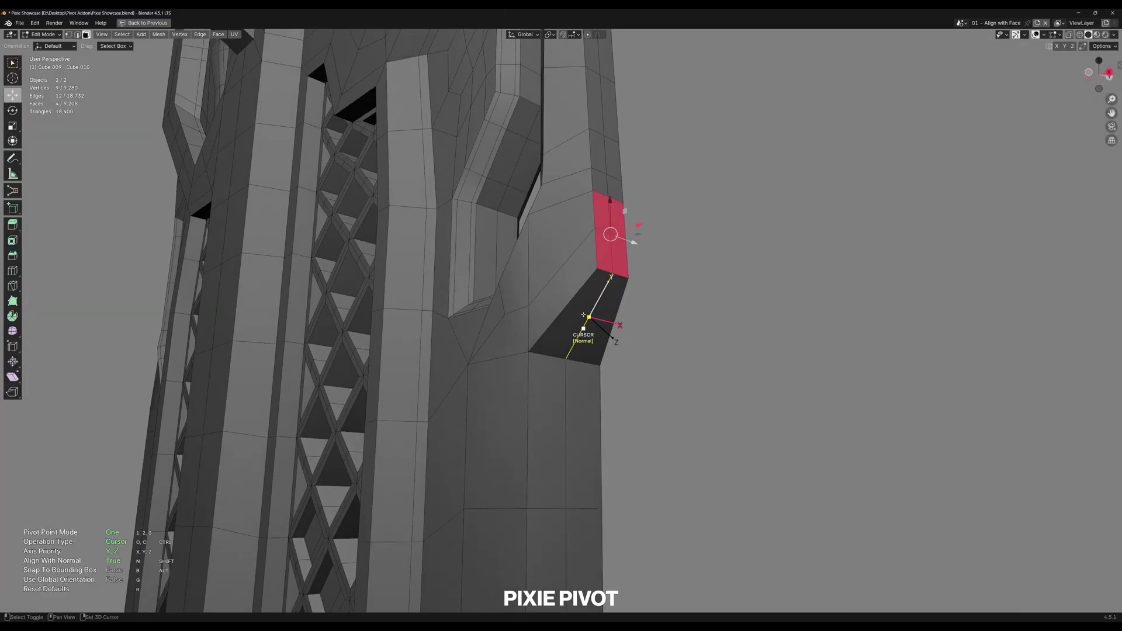
Step: Place the cursor pivot on the dark slanted face, aligned with its normal, and move the selected faces along the slope
left_click(583, 315, "shift")
left_click_drag(605, 286, 653, 199)
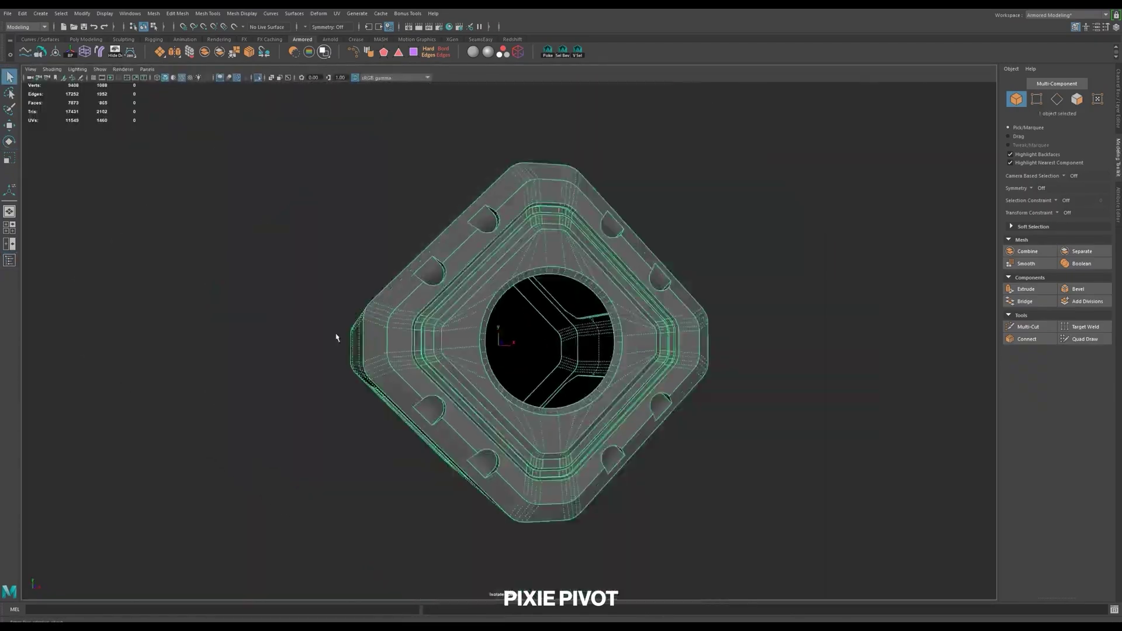
Step: Switch to Maya, set the diamond-shaped part to face mode and select a loop of faces on its outer side
left_click(336, 338)
right_click_drag(337, 338, 401, 316, "alt")
left_click_drag(401, 315, 328, 353, "alt")
right_click_drag(328, 353, 328, 398)
left_click(339, 339)
double_click(339, 362, "shift")
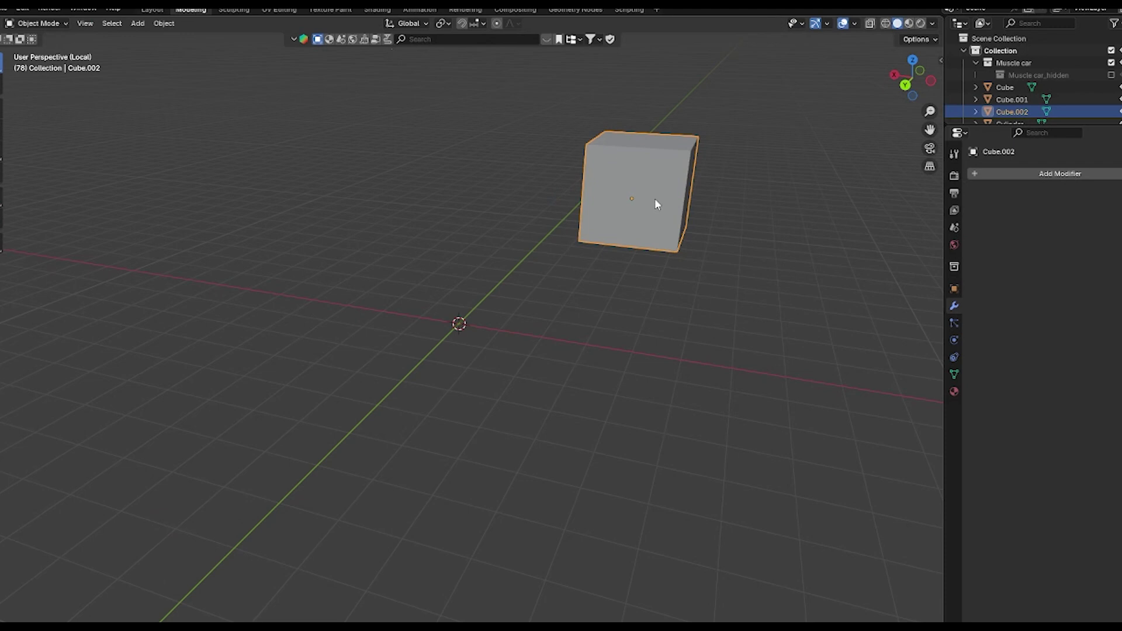
Step: Switch to Blender and rotate Cube.002 about global X by about -594°, after trying the global Z and Y axes
key("r")
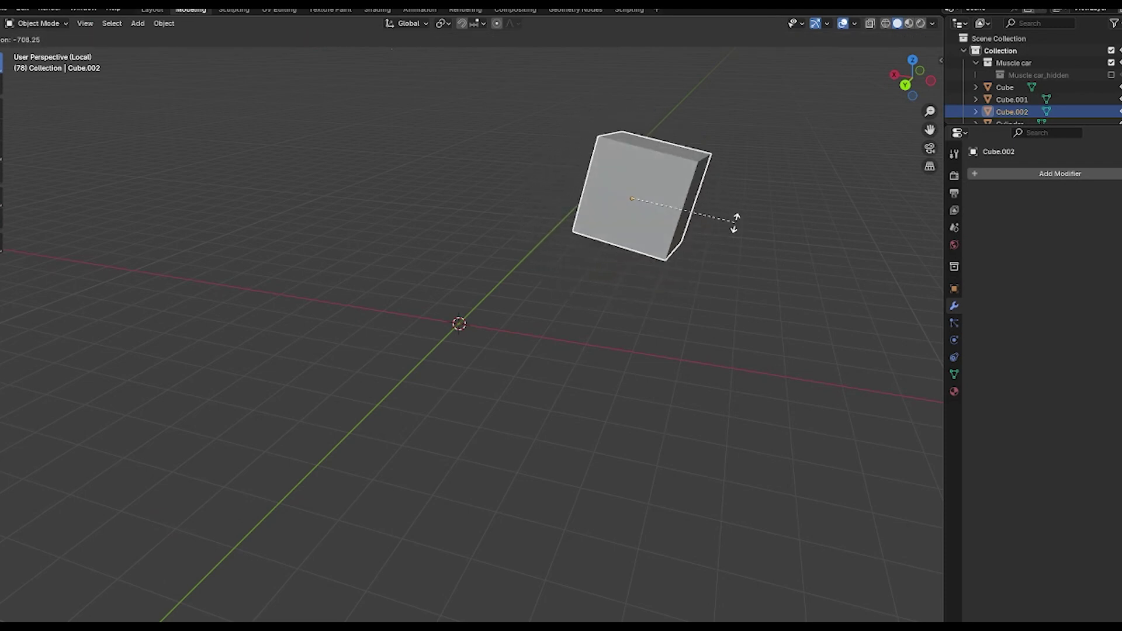
key("z")
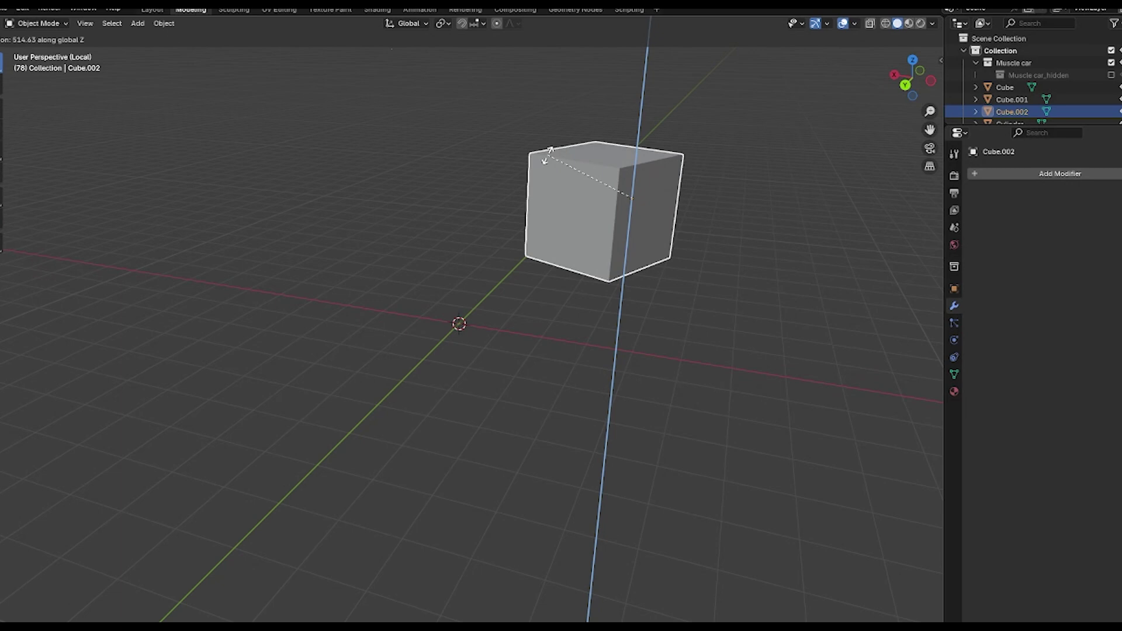
key("y")
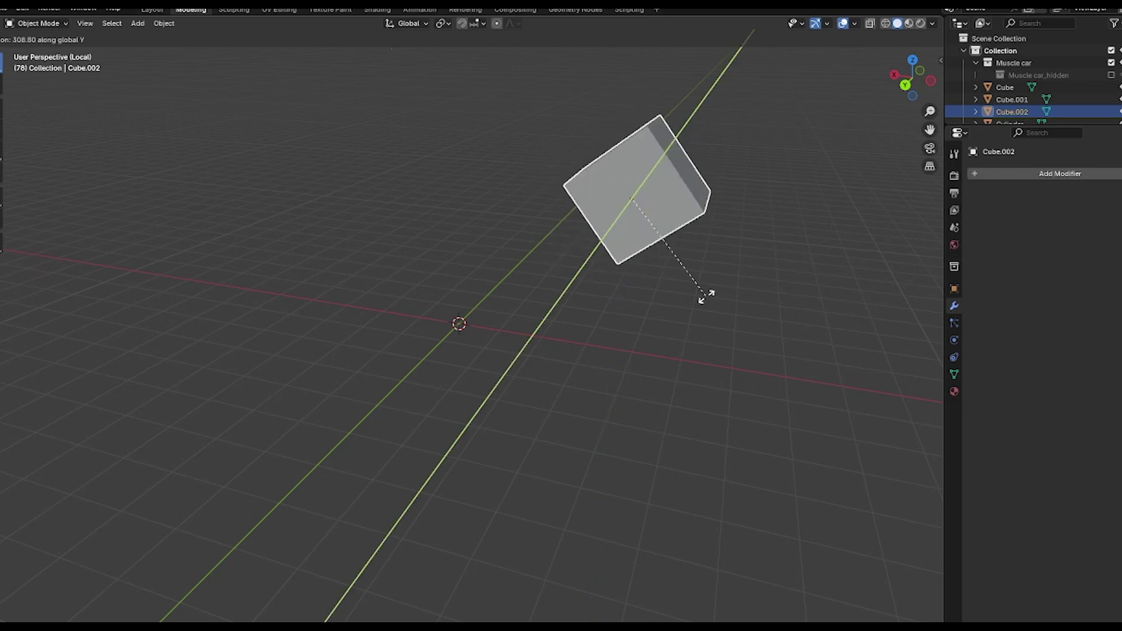
key("x")
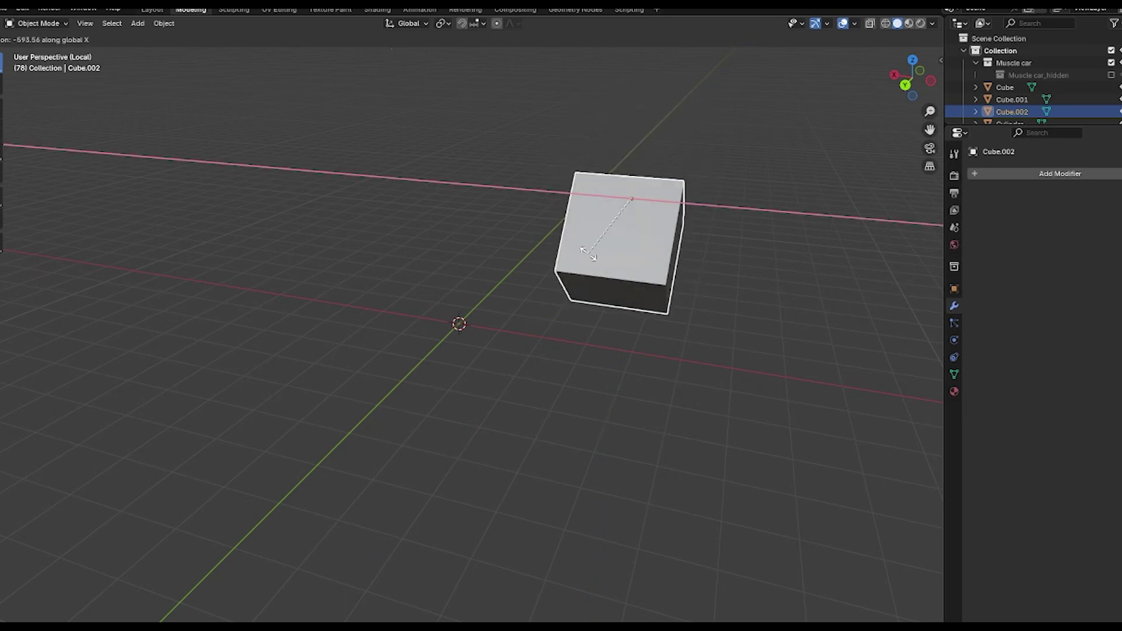
left_click(589, 255)
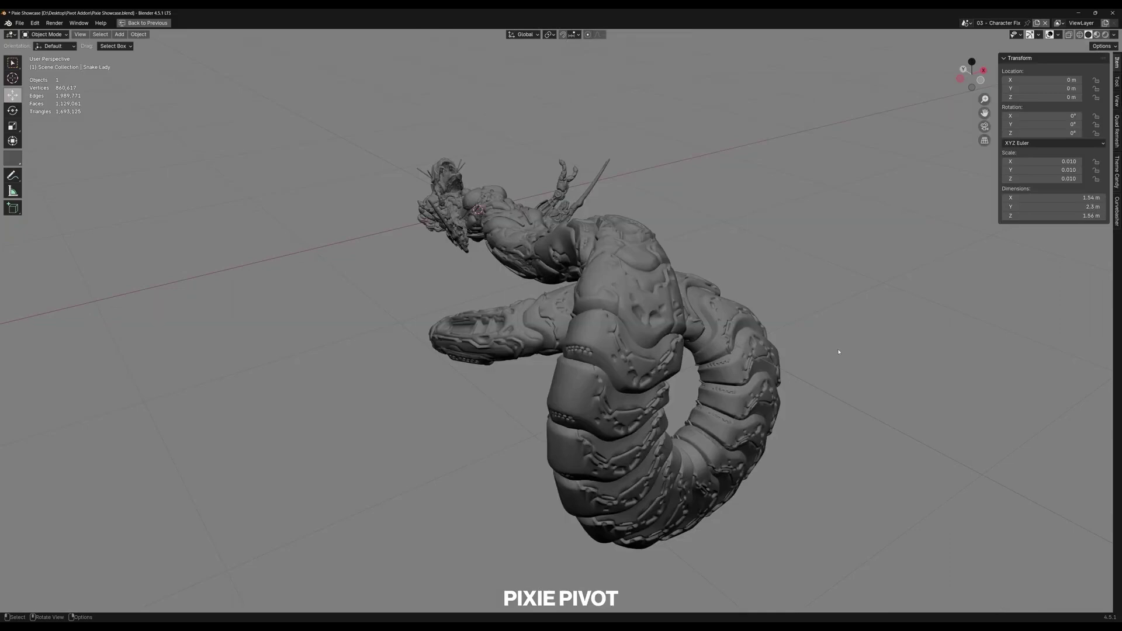
Step: Place the Snake Lady model's pivot on its geometry with bounding-box snapping, and clear the model's rotation and location
scroll(894, 217, "down", 3)
key("Tab")
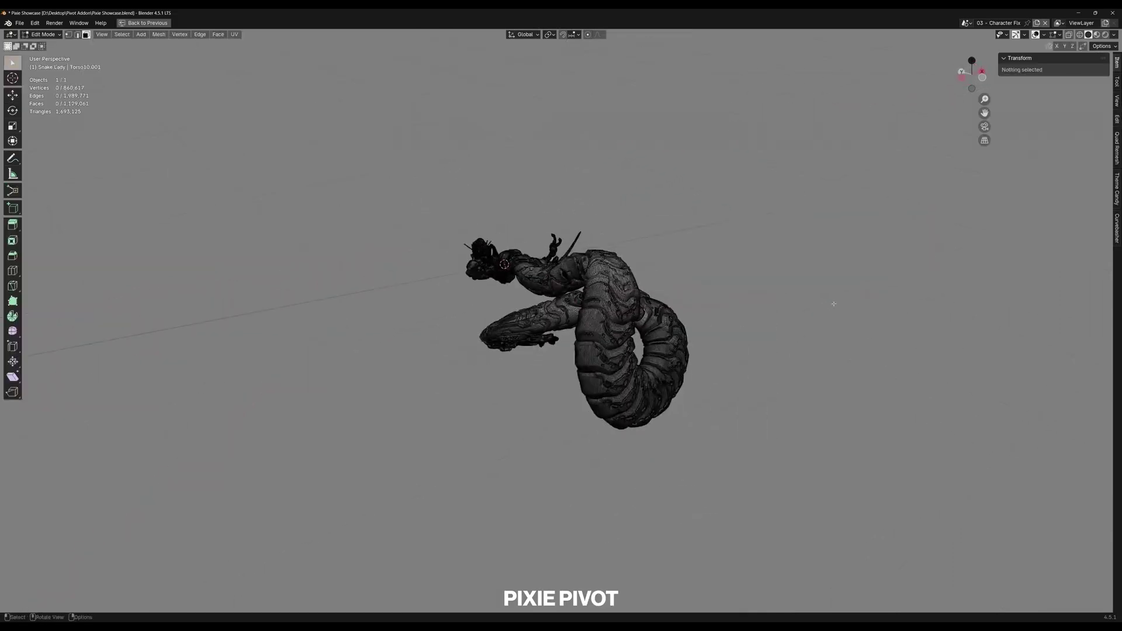
key("b")
middle_click_drag(660, 358, 729, 304)
left_click(523, 308)
key("alt+r")
key("alt+g")
key("KP_Decimal")
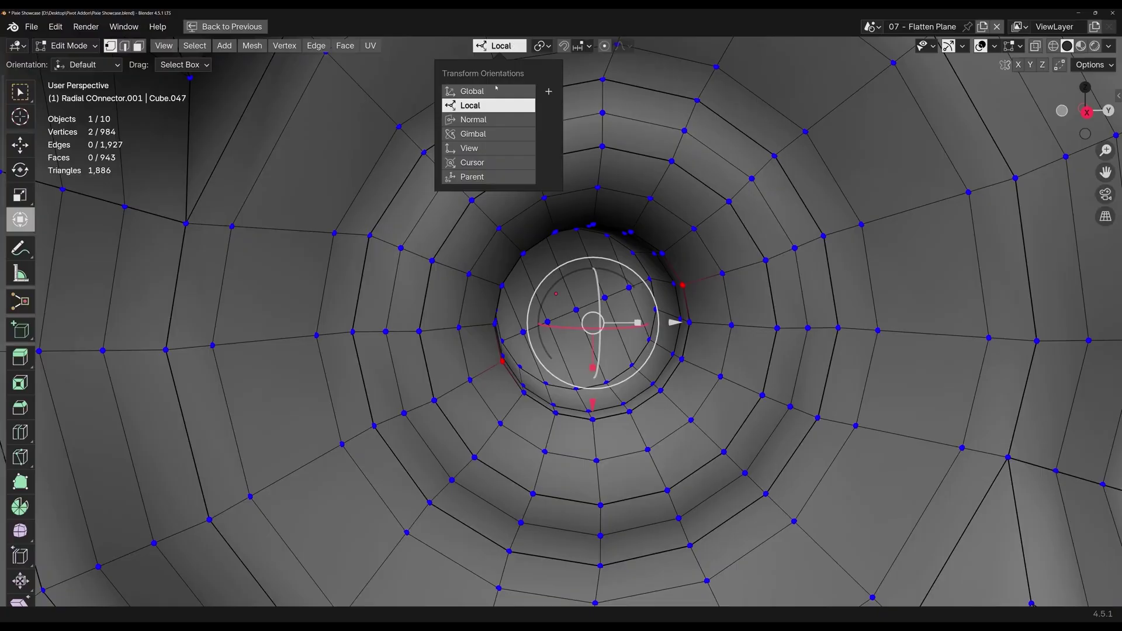
Step: Add a new transform orientation from the two selected ring vertices and open the snapping options
left_click(548, 91)
left_click(582, 46)
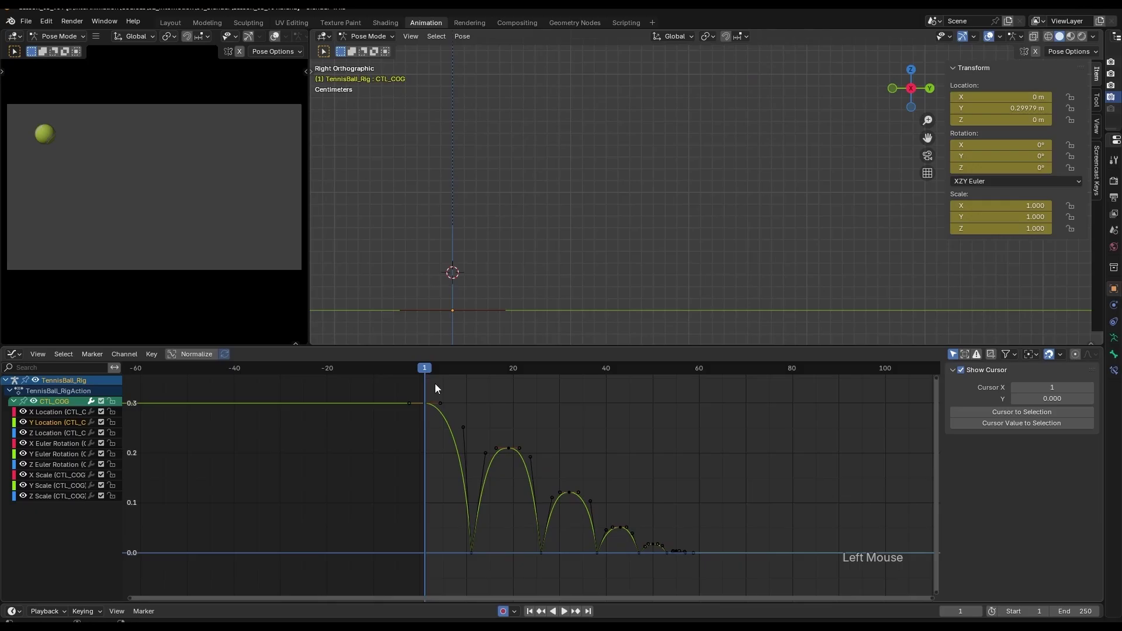
Step: Play the tennis ball's bounce animation, and rotate the orange rig's CTL_Leaf_03 control at frame 26
key("space")
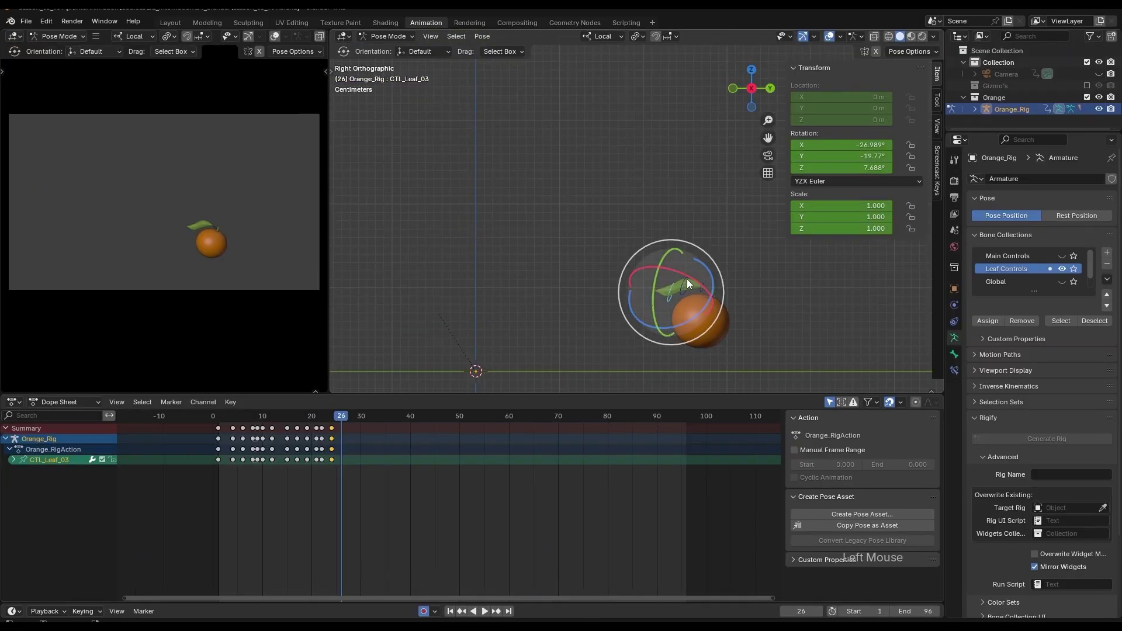
left_click(686, 279)
left_click_drag(708, 276, 731, 336)
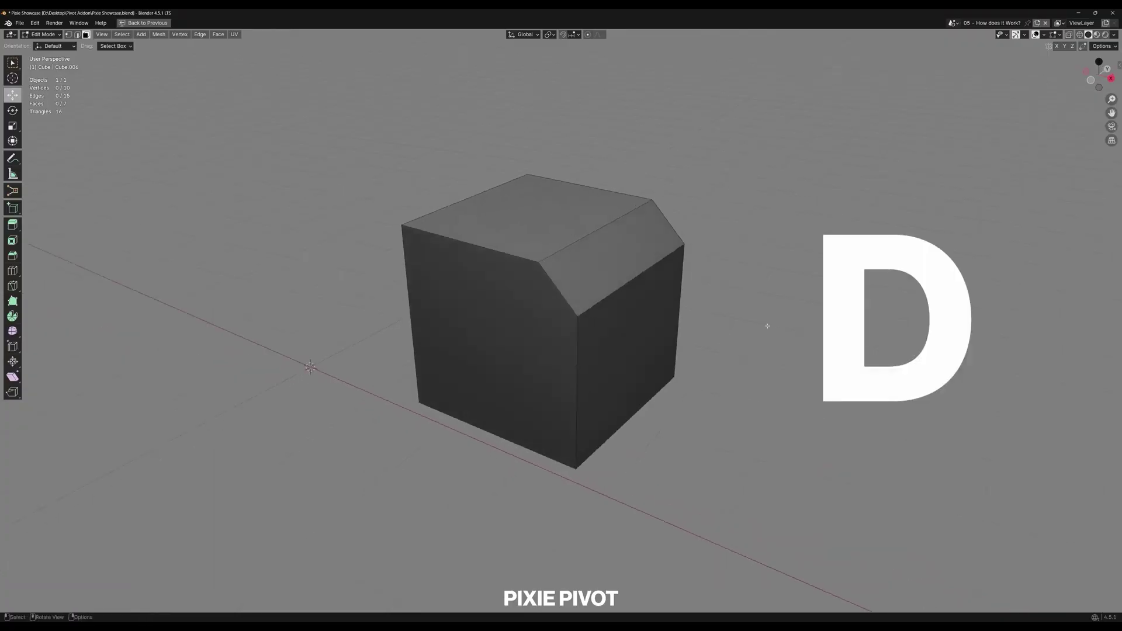
Step: Place the cursor pivot on the chamfered cube's top face, side face and chamfer face, and on the top face again
key("d")
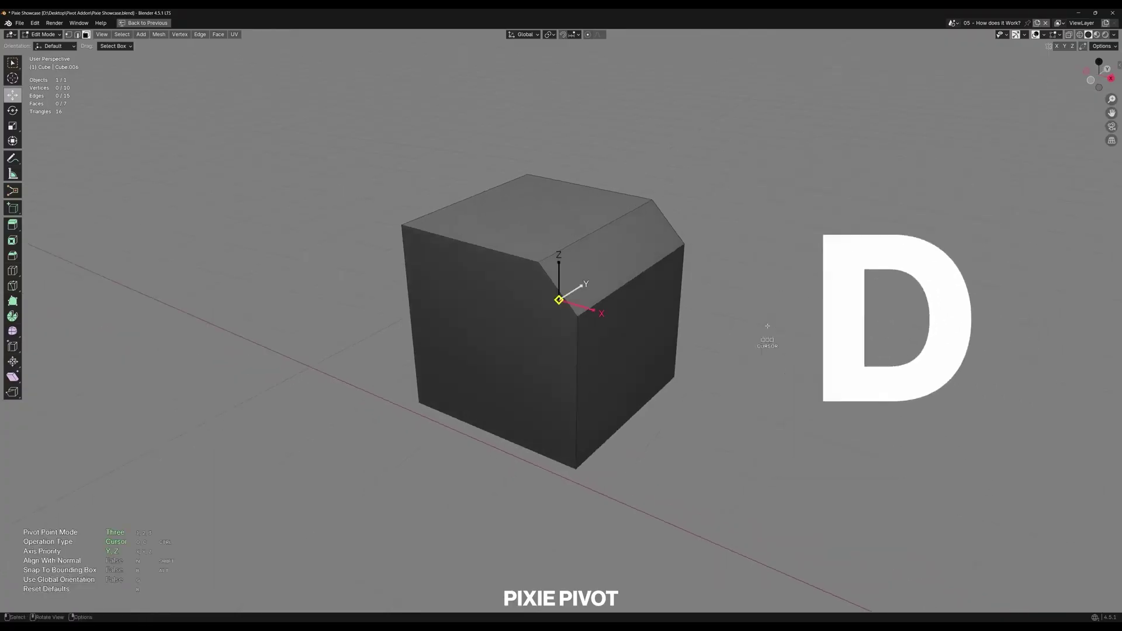
left_click(535, 222)
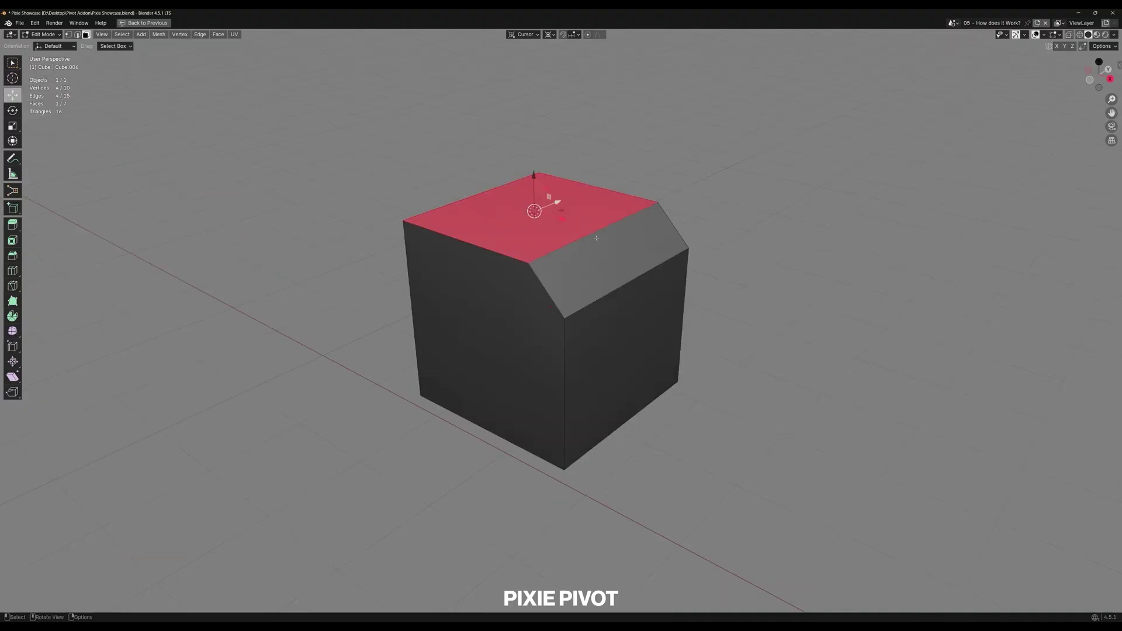
key("d")
left_click(636, 325)
key("d")
left_click(602, 256)
key("d")
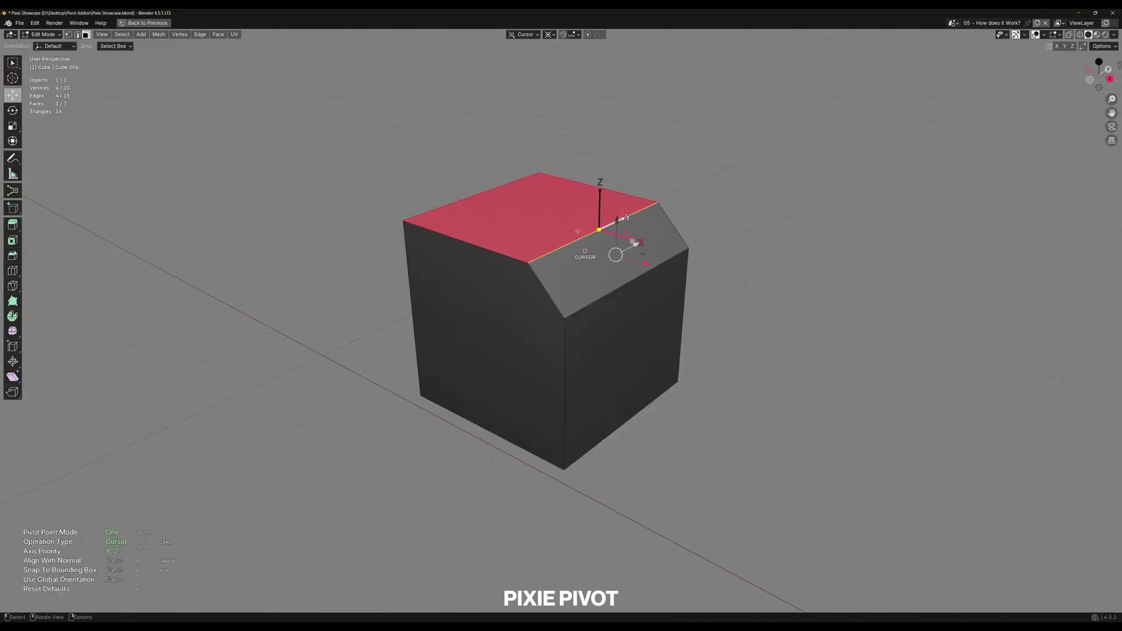
left_click(559, 219)
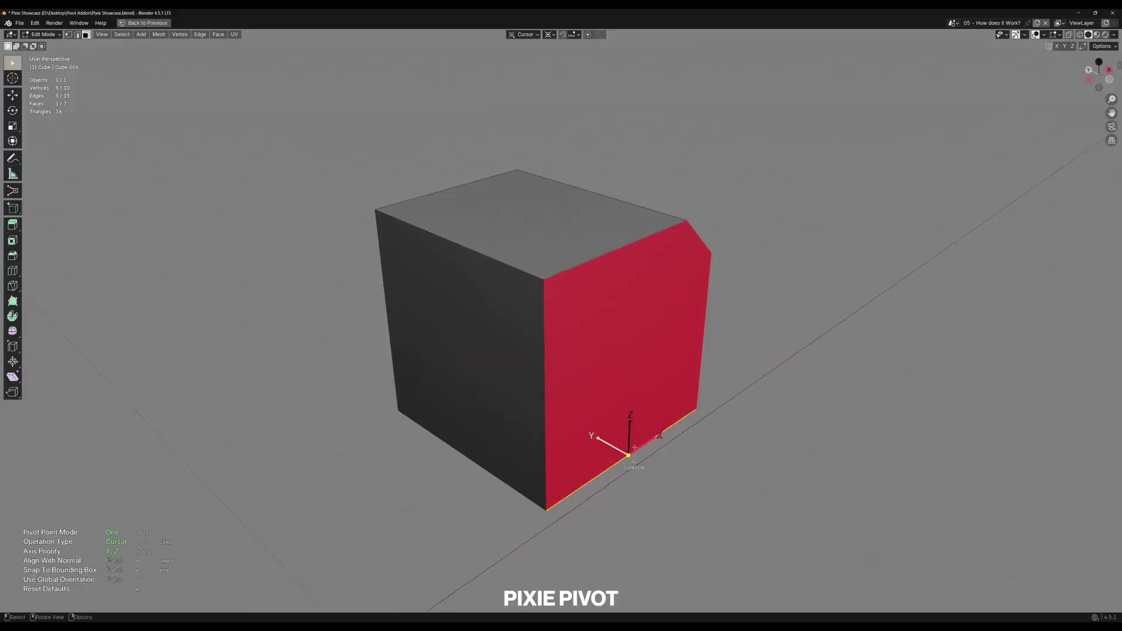
Step: Rotate the chamfered cube's selected side face outward about the cursor pivot on its bottom edge
key("r")
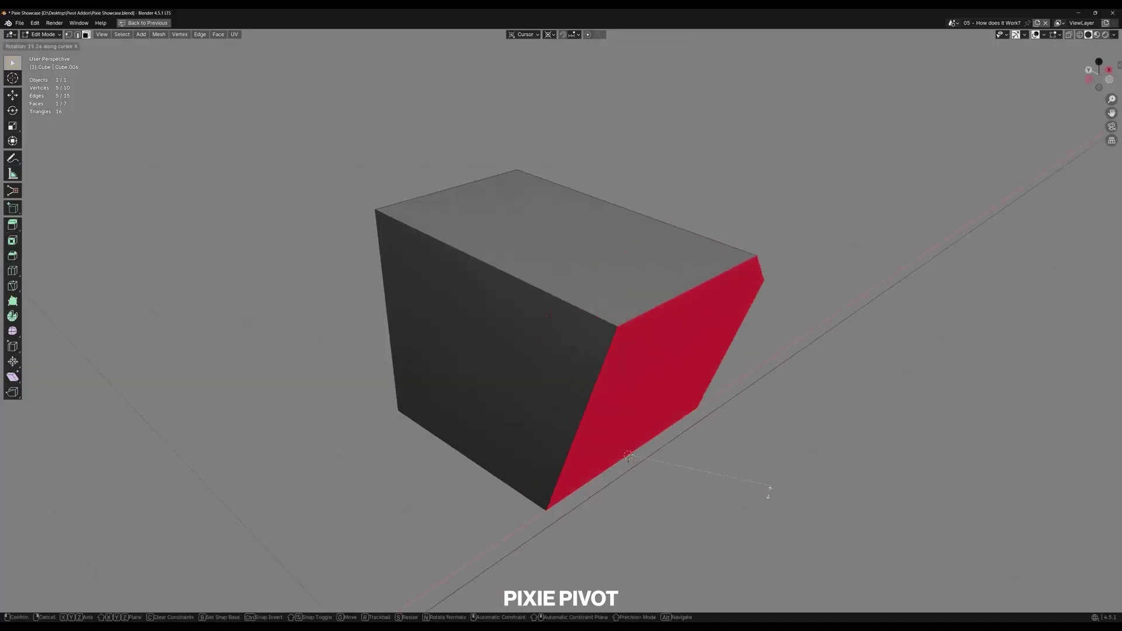
left_click(703, 516)
middle_click_drag(801, 257, 731, 260)
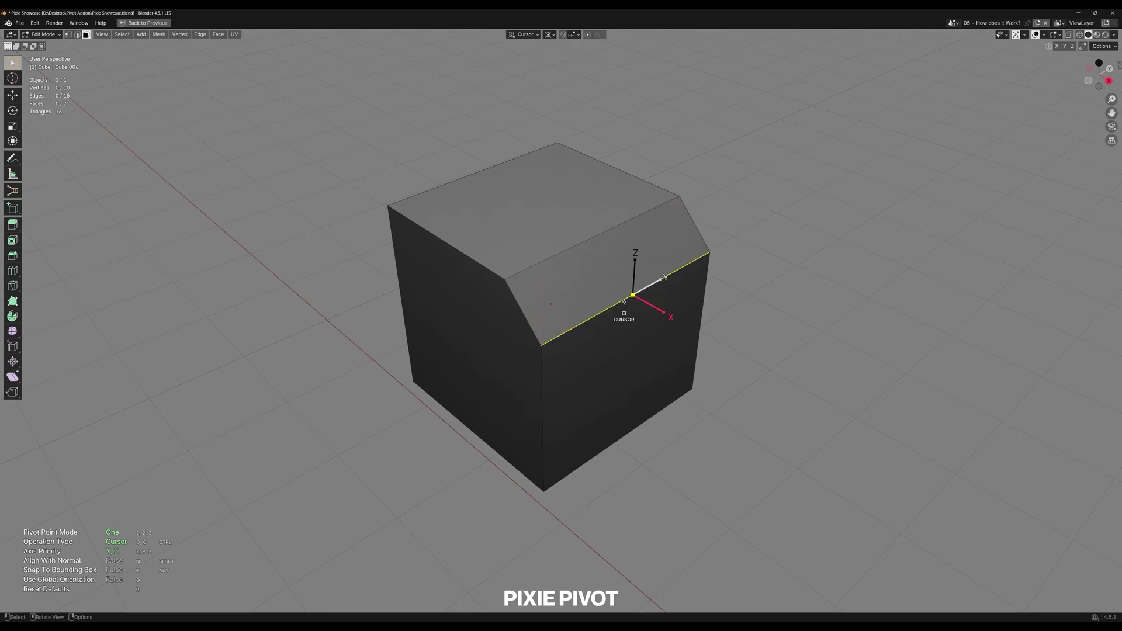
Step: Switch the cursor pivot to two-point mode and aim it from the chamfer face's centre to the face's upper corner vertex
key("d")
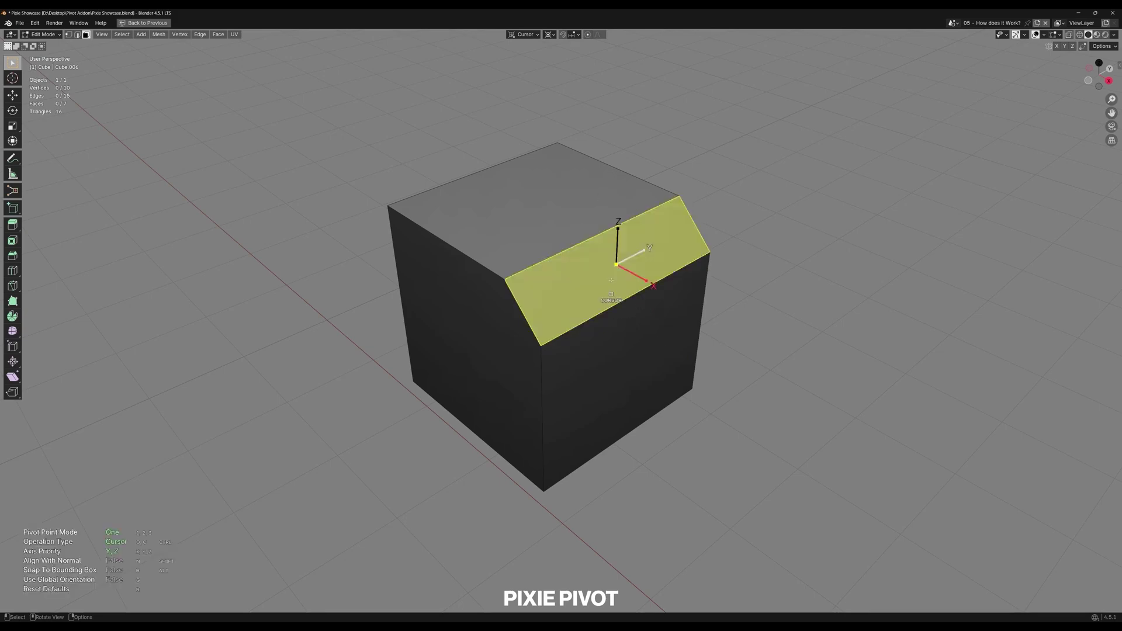
key("2")
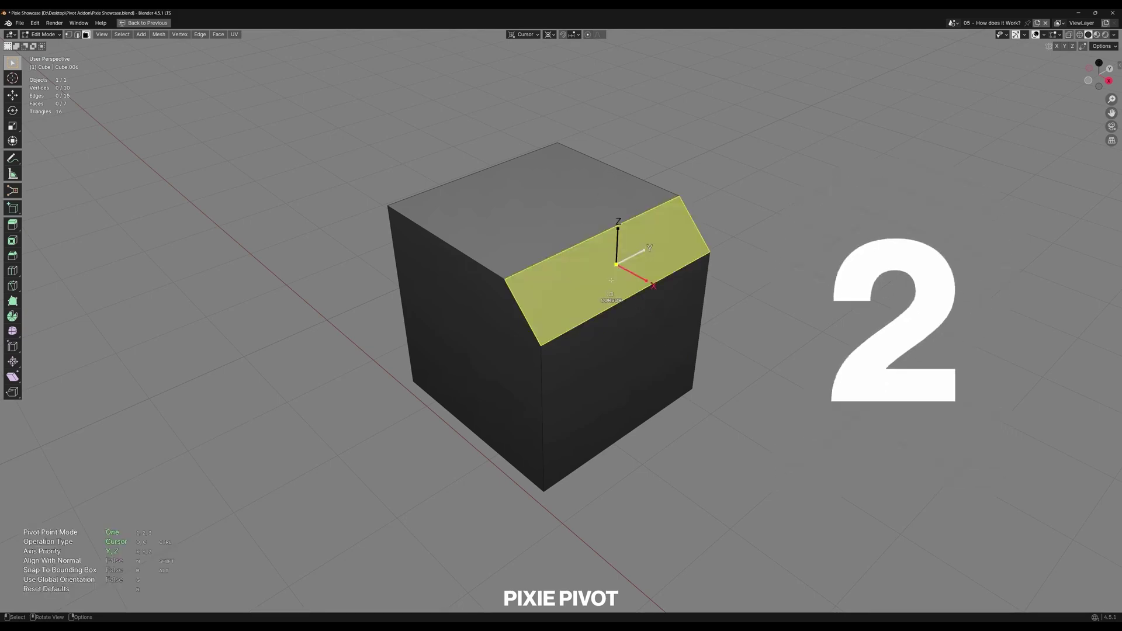
key("2")
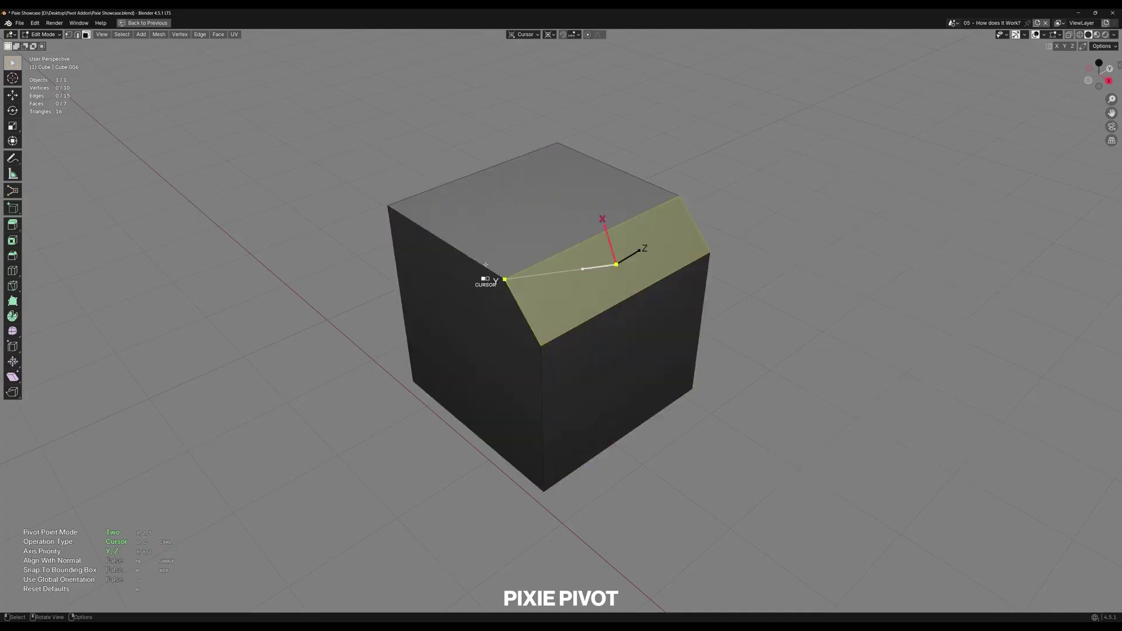
middle_click_drag(486, 265, 773, 273)
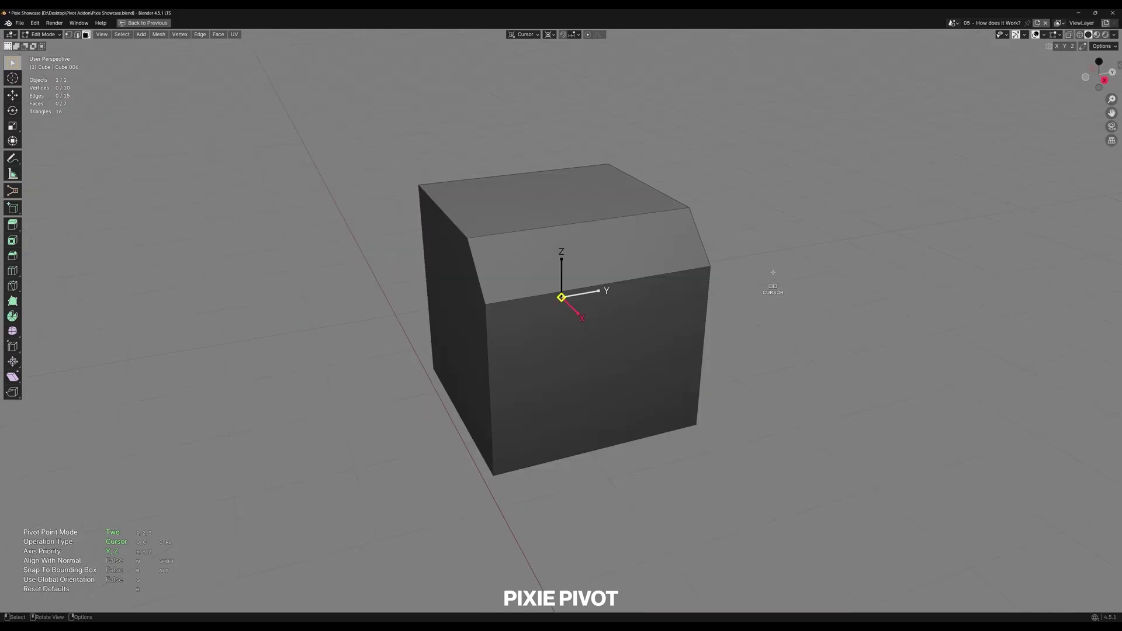
Step: Switch to three-point mode and define the cursor pivot from the cube's centre, the chamfer's upper edge and its side edge
key("3")
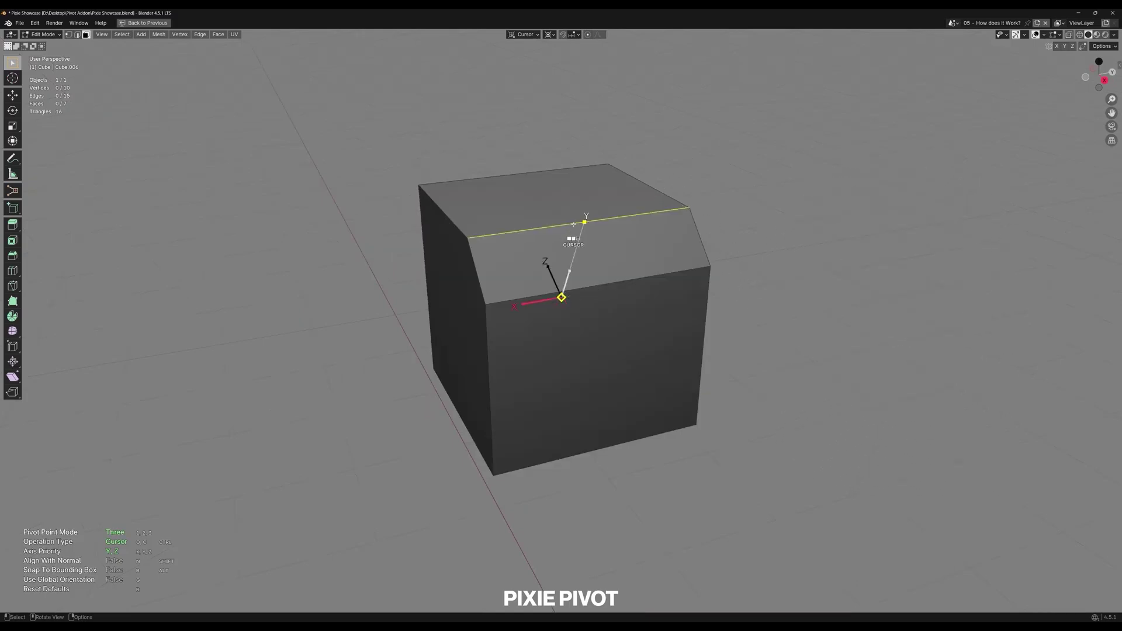
middle_click_drag(574, 240, 561, 291)
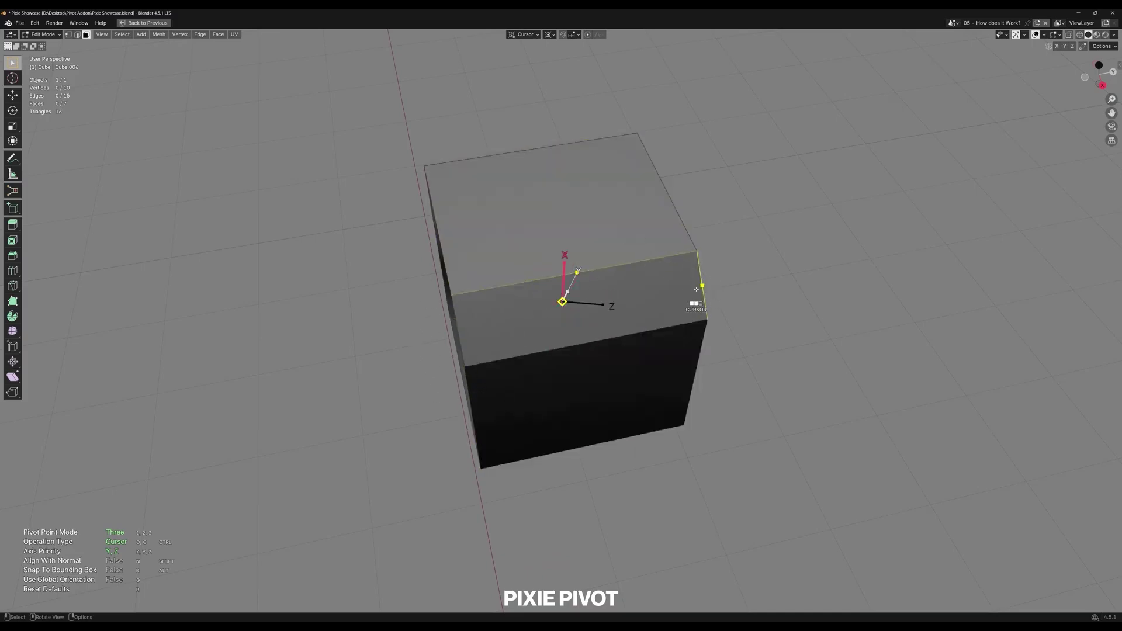
key("space")
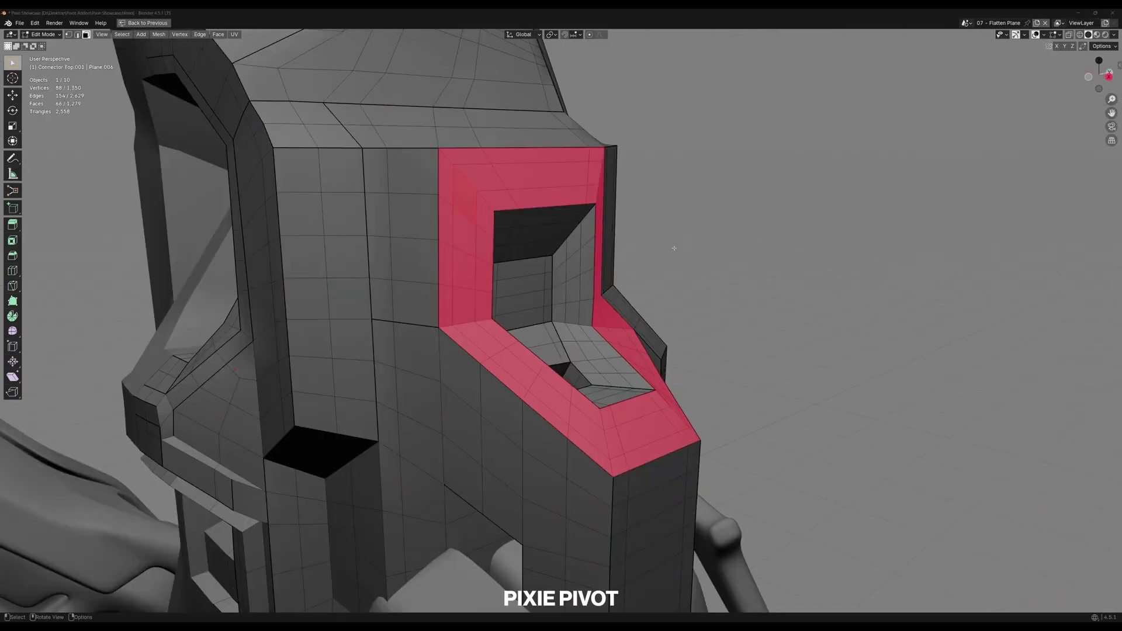
Step: Try to flatten the selected faces around the opening with ARMORED Flatten, using the Average projection plane
middle_click_drag(660, 222, 802, 269)
key("ctrl+alt+f")
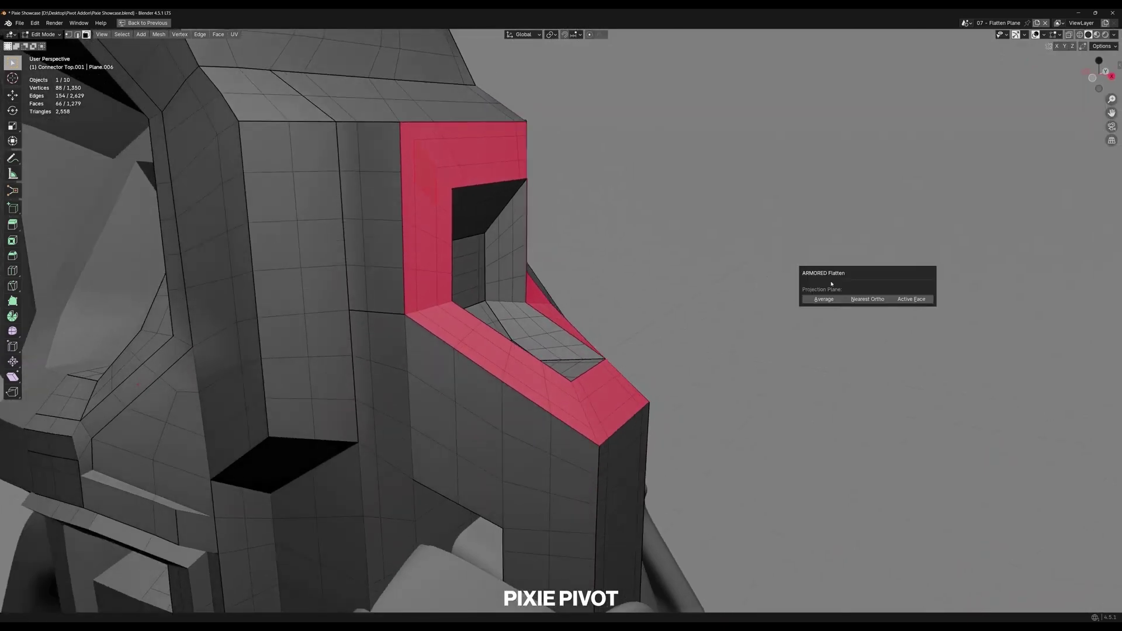
left_click(824, 300)
middle_click_drag(613, 276, 560, 283)
scroll(591, 267, "down", 2)
Step: Define a three-point cursor pivot on the selected faces, starting at one upper corner and ending at the opposite upper corner
key("d")
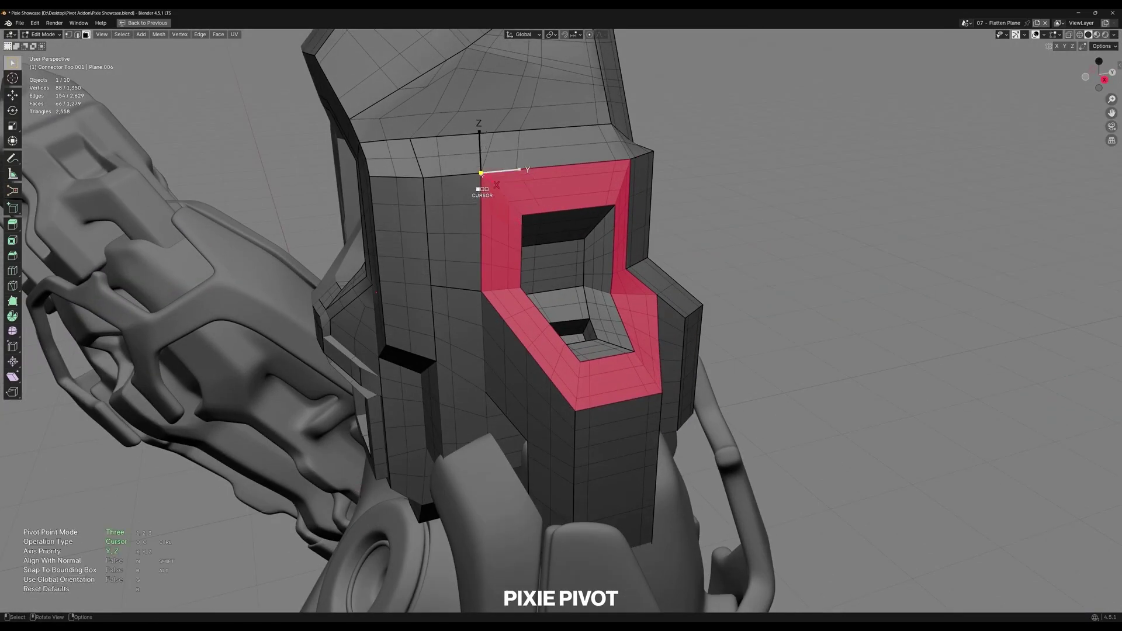
middle_click_drag(586, 332, 535, 331)
middle_click_drag(651, 179, 669, 215, "ctrl")
middle_click_drag(712, 169, 718, 144, "shift")
key("n")
middle_click_drag(735, 214, 738, 201)
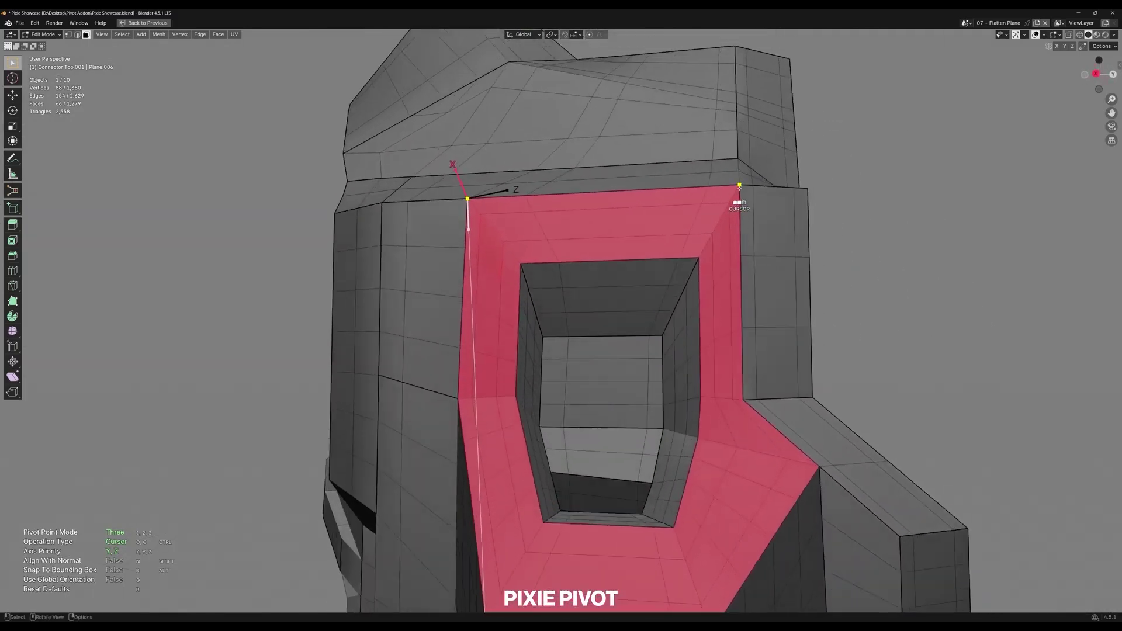
Step: Flatten the selected faces by scaling them to 0 along the custom pivot's axis, and repeat the flattening with the scale gizmo
key("0")
key("Return")
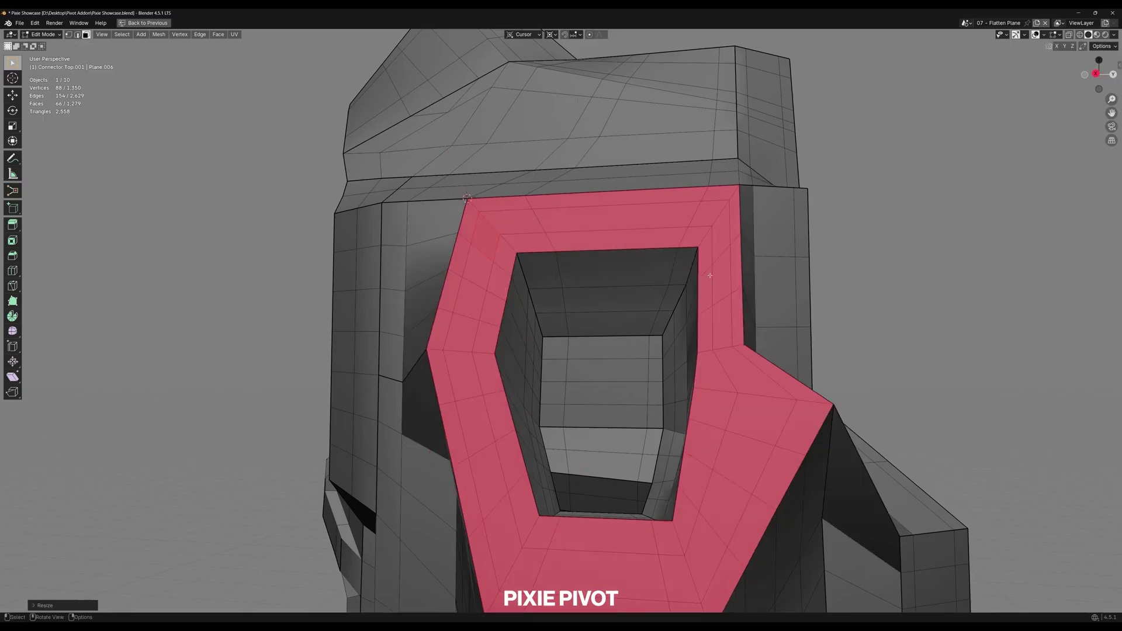
scroll(544, 319, "down", 5)
middle_click_drag(544, 319, 654, 371)
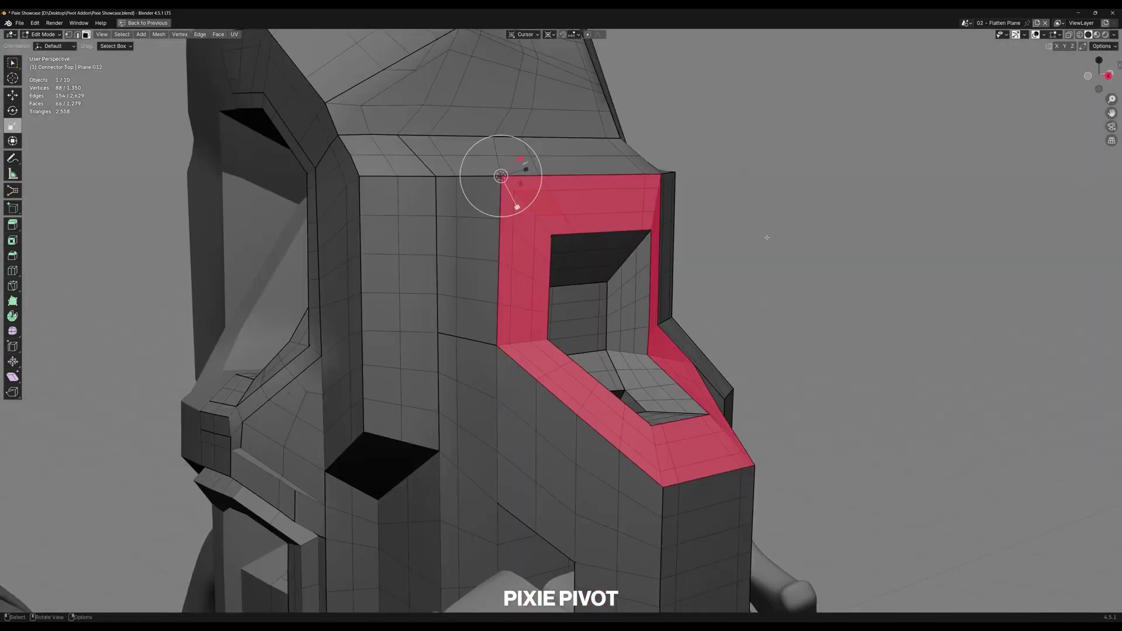
left_click_drag(520, 158, 534, 181)
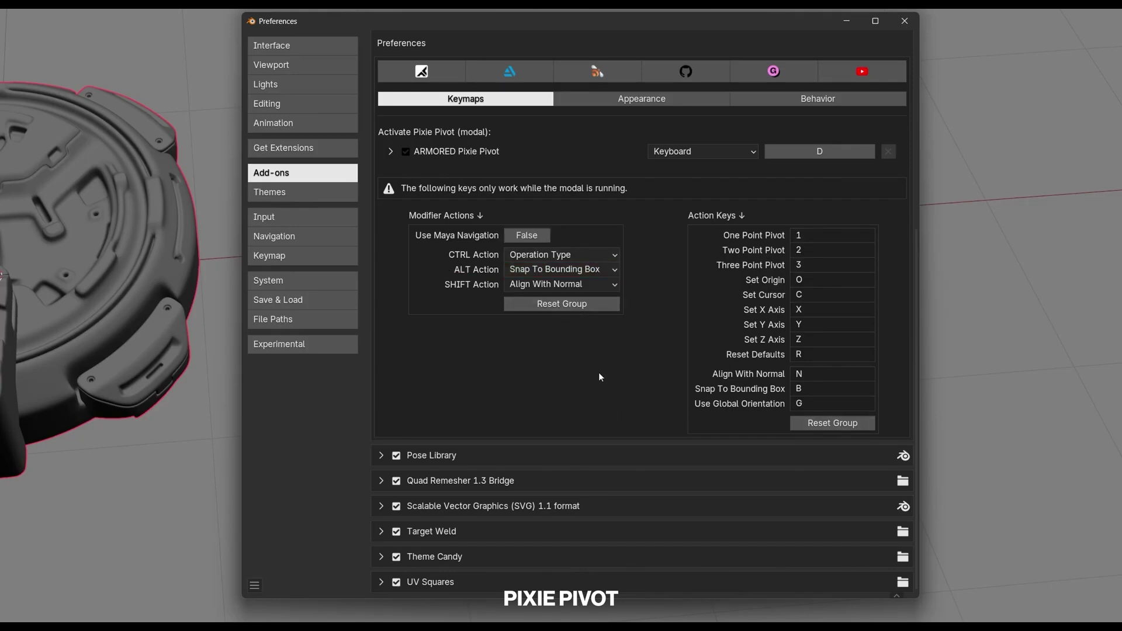
Step: Set Use Theme Colors to False in Pixie Pivot's appearance colour preferences
scroll(614, 328, "up", 5)
left_click(640, 273)
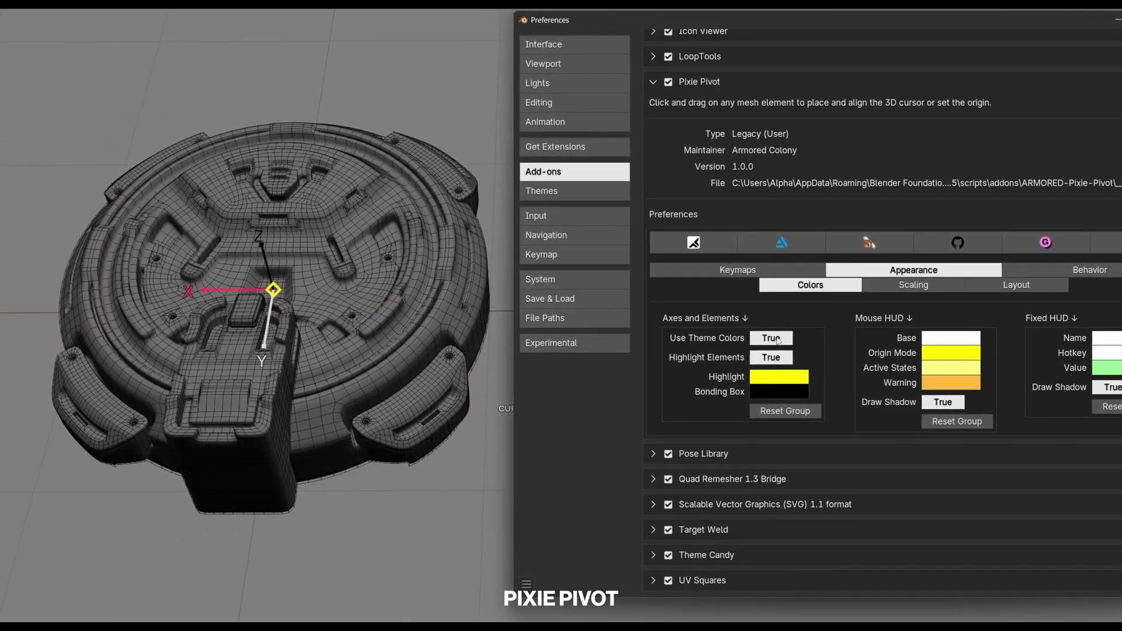
left_click(773, 338)
Step: Place and aim an origin pivot on the round mechanical mesh to try the custom axis colours
middle_click_drag(376, 355, 409, 342)
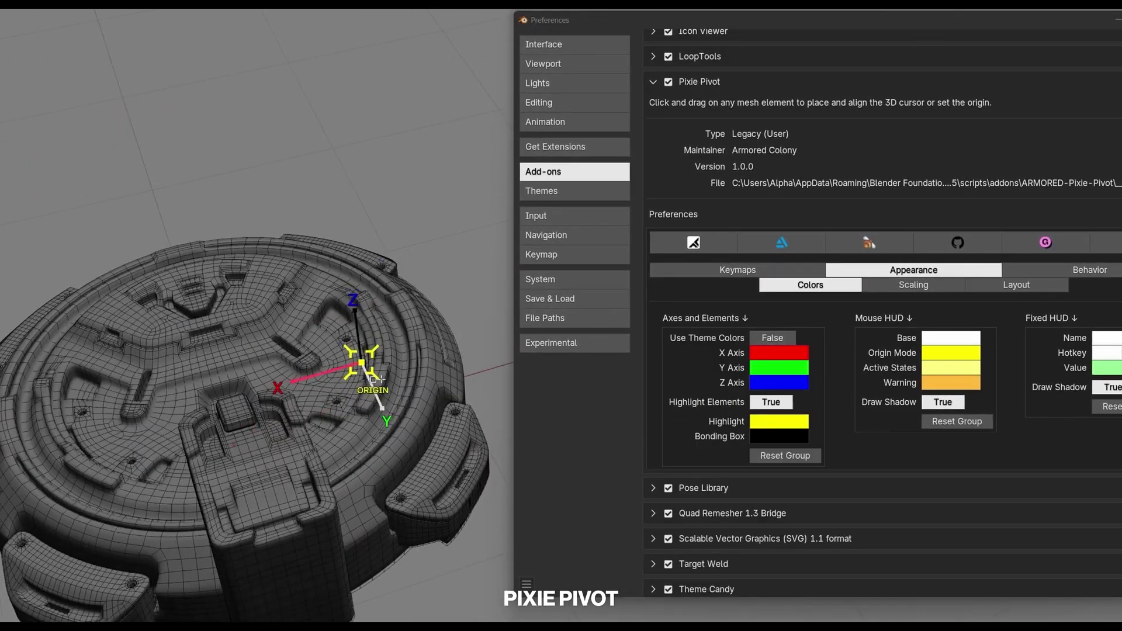
left_click_drag(361, 366, 215, 352)
middle_click_drag(395, 311, 392, 325)
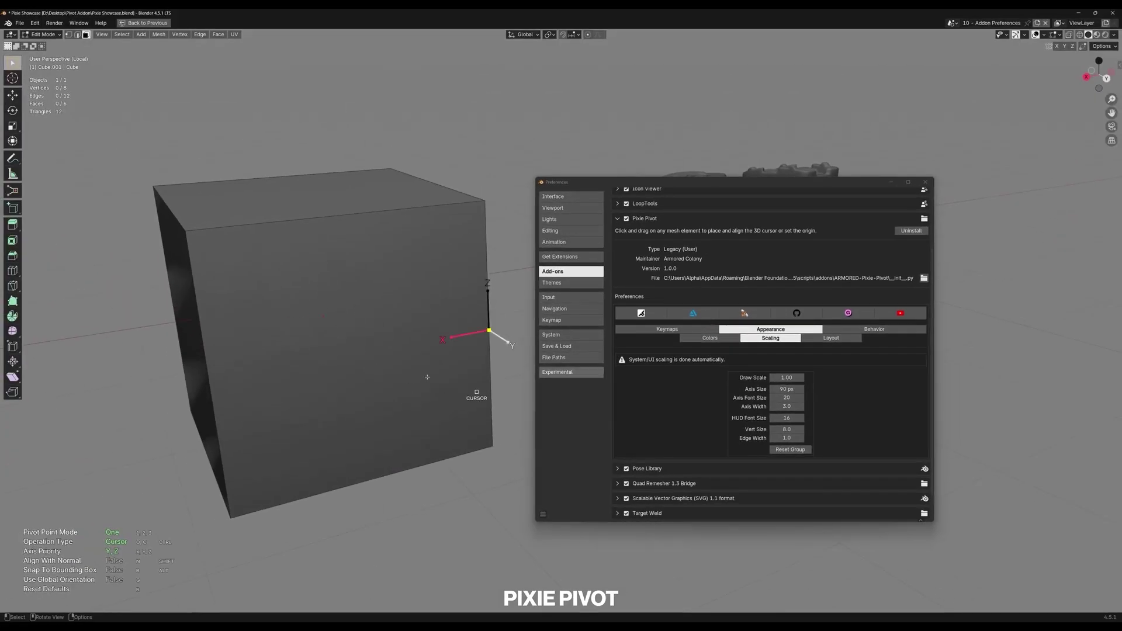
Step: Increase Pixie Pivot's Draw Scale in its scaling preferences
left_click_drag(786, 378, 932, 378)
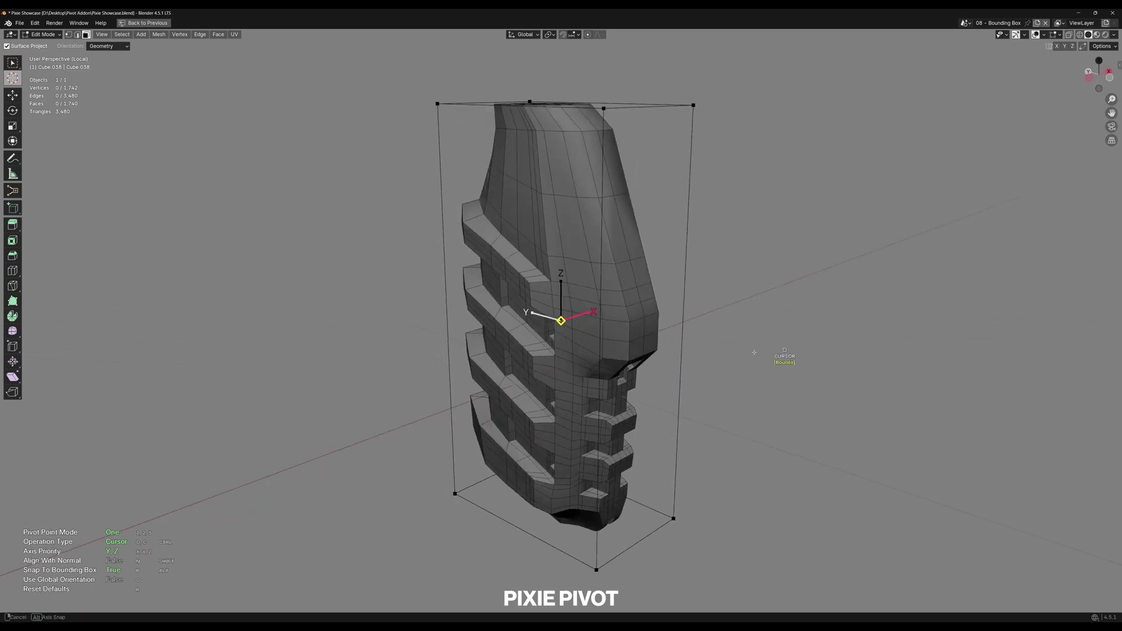
Step: Place a three-point cursor pivot on the ribbed model, combining a mesh face with a bottom corner of its bounding box
middle_click_drag(746, 355, 743, 358)
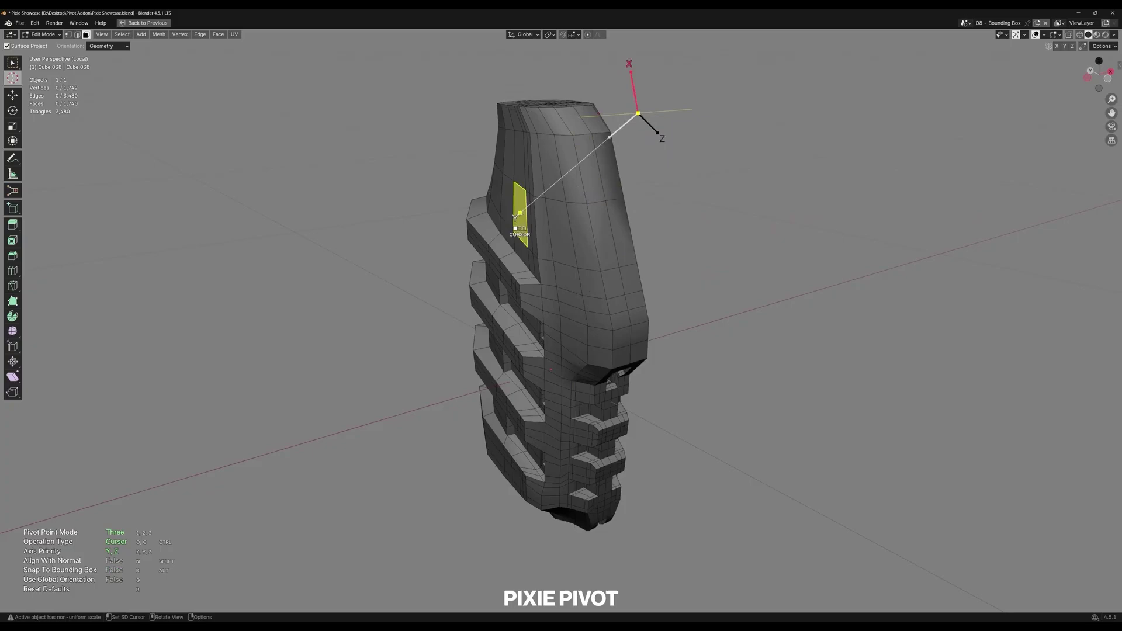
key("alt")
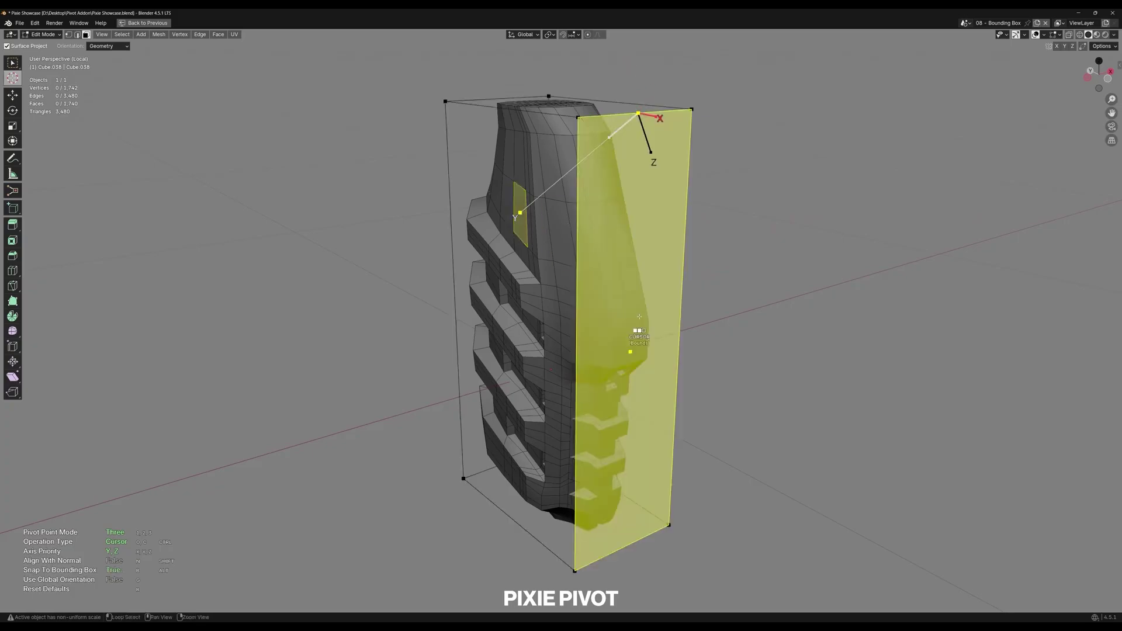
left_click(575, 570)
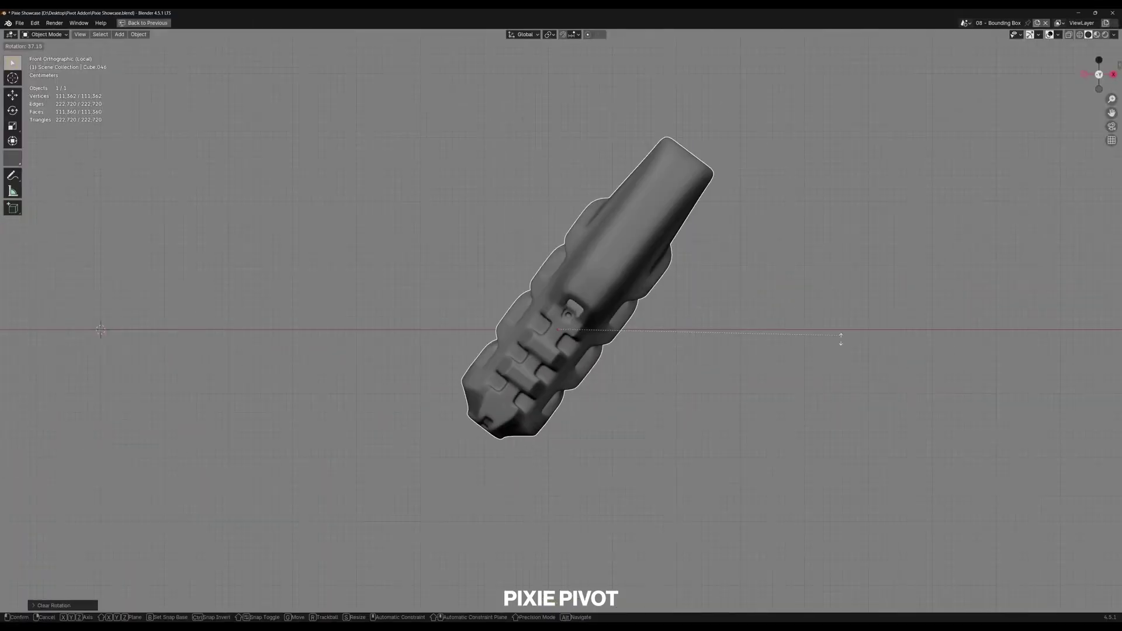
Step: Rotate the ribbed model in front view, and toggle Use Global Orientation for its bounding box on and off
key("r")
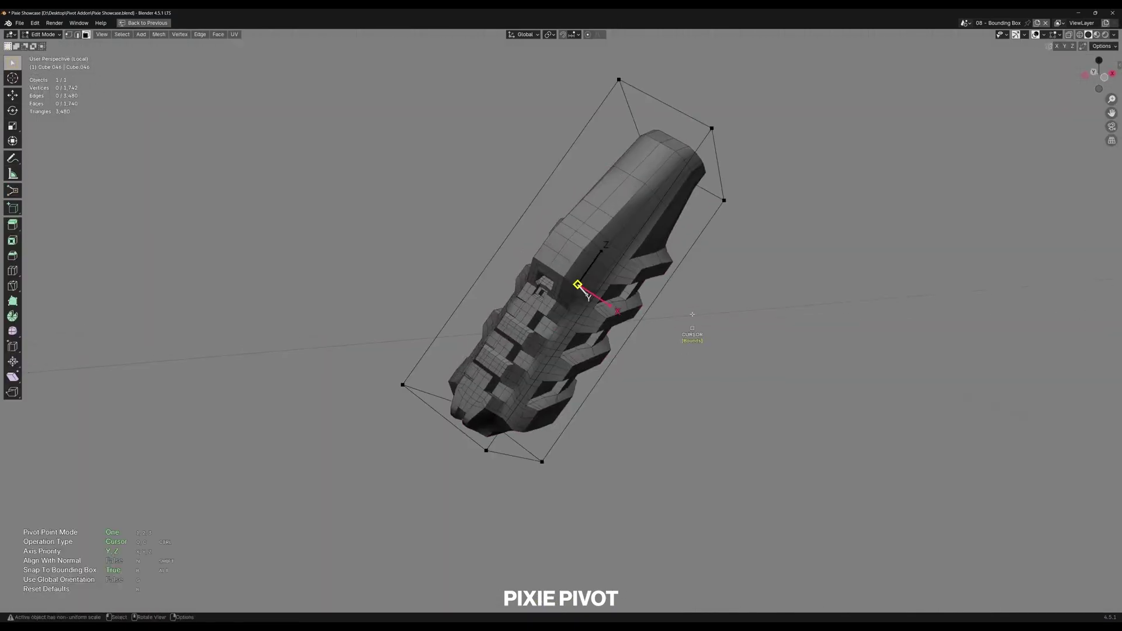
key("g")
key("g")
key("g")
key("g")
key("g")
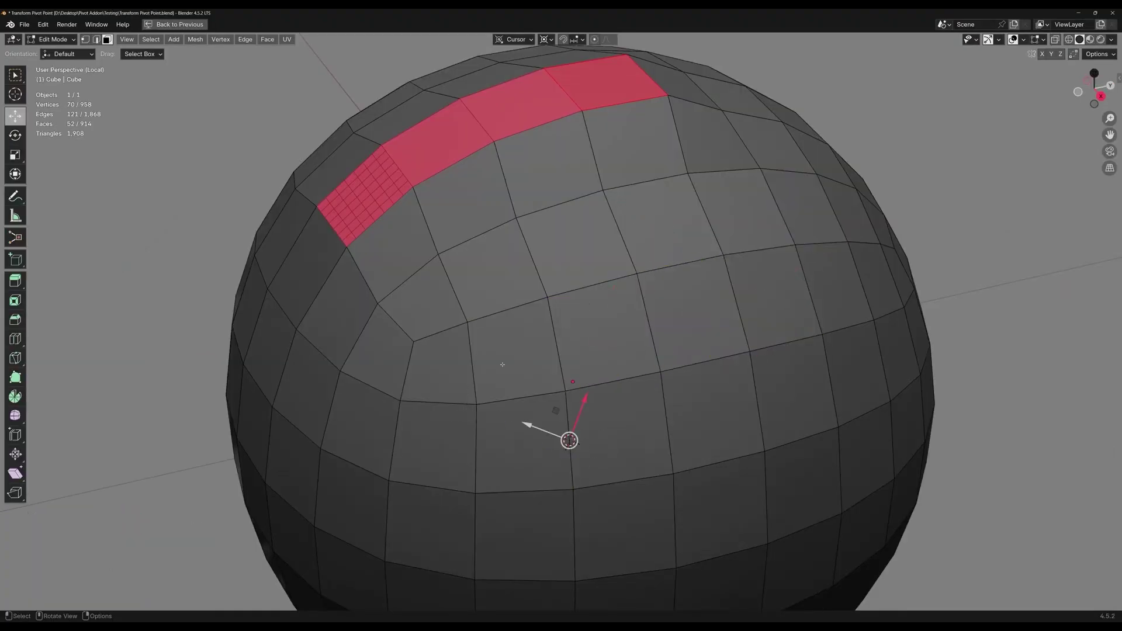
Step: Place the cursor pivot on a lower part of the sphere's surface while keeping the face strip selected
middle_click_drag(639, 306, 711, 375)
key("d")
left_click(743, 247)
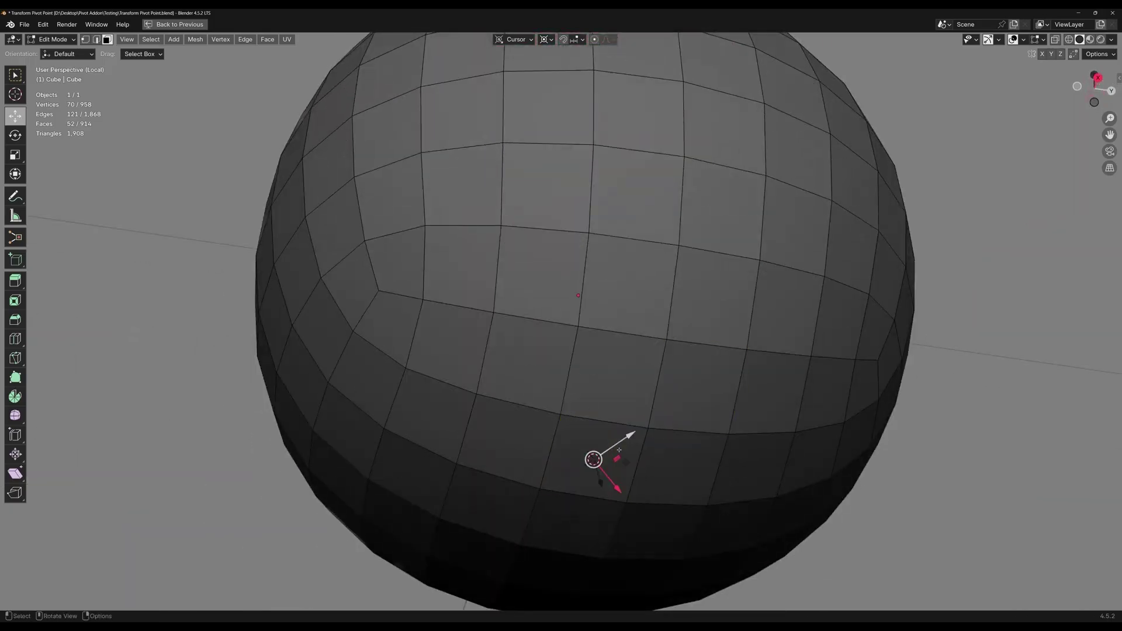
Step: Place the cursor pivot on another part of the sphere and move the selected face strip outward along the pivot's axis
key("d")
left_click(681, 471)
left_click_drag(690, 430, 686, 376)
middle_click_drag(707, 481, 672, 601)
scroll(614, 339, "up", 3)
Step: Turn on Anchor To Selection and align the anchored cursor pivot of the selected face strip to the sphere's surface
key("d")
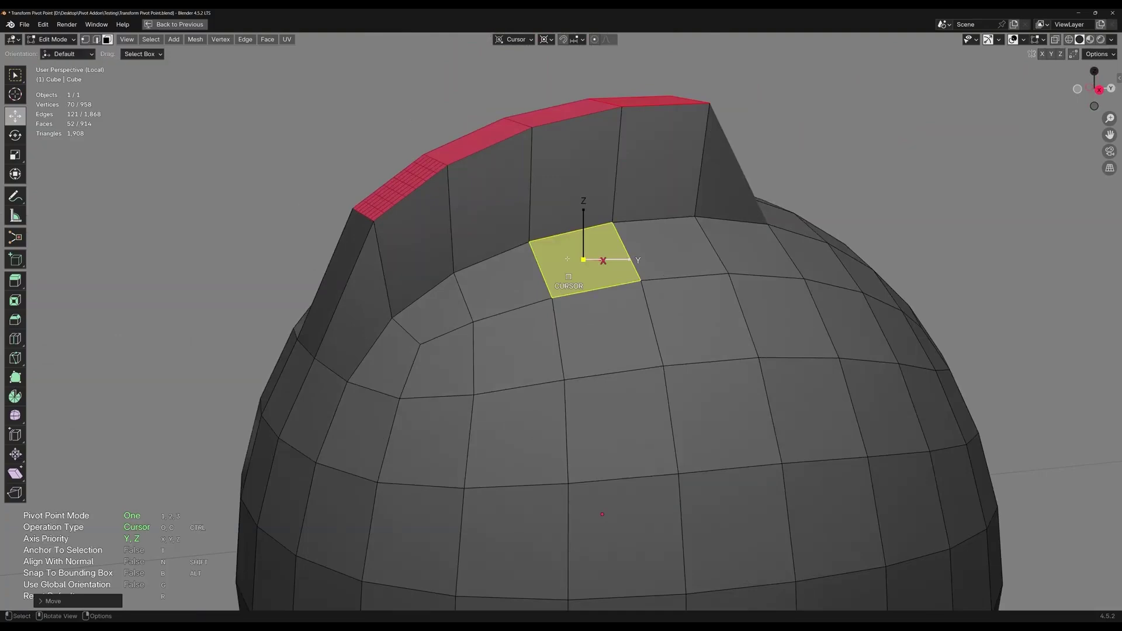
key("t")
middle_click_drag(579, 316, 605, 326)
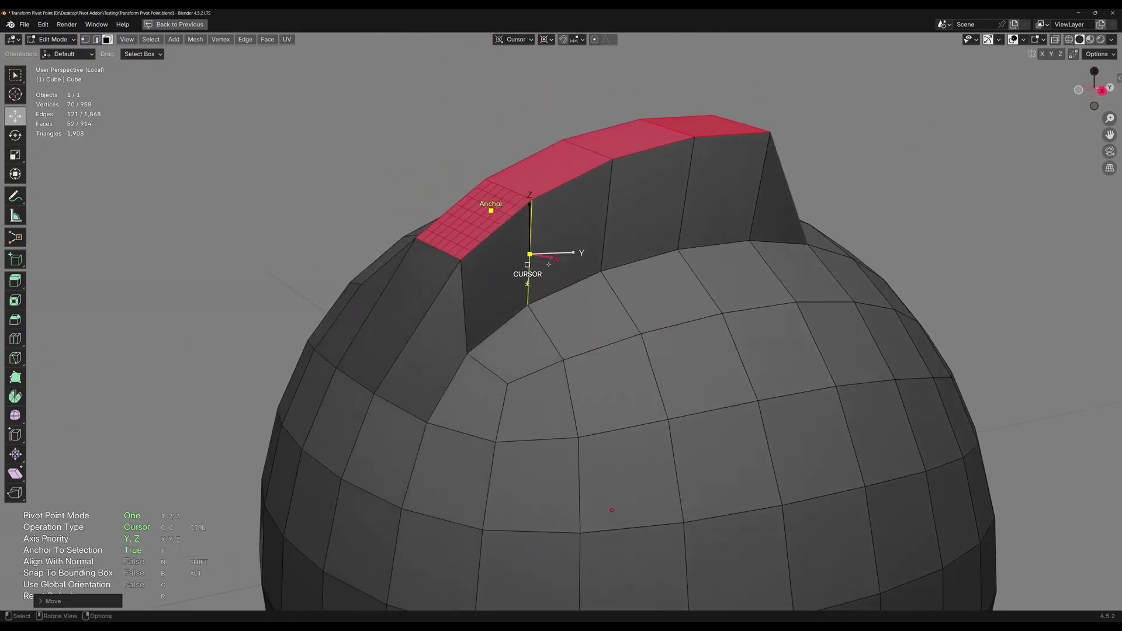
left_click(703, 369)
middle_click_drag(703, 374, 681, 367)
key("d")
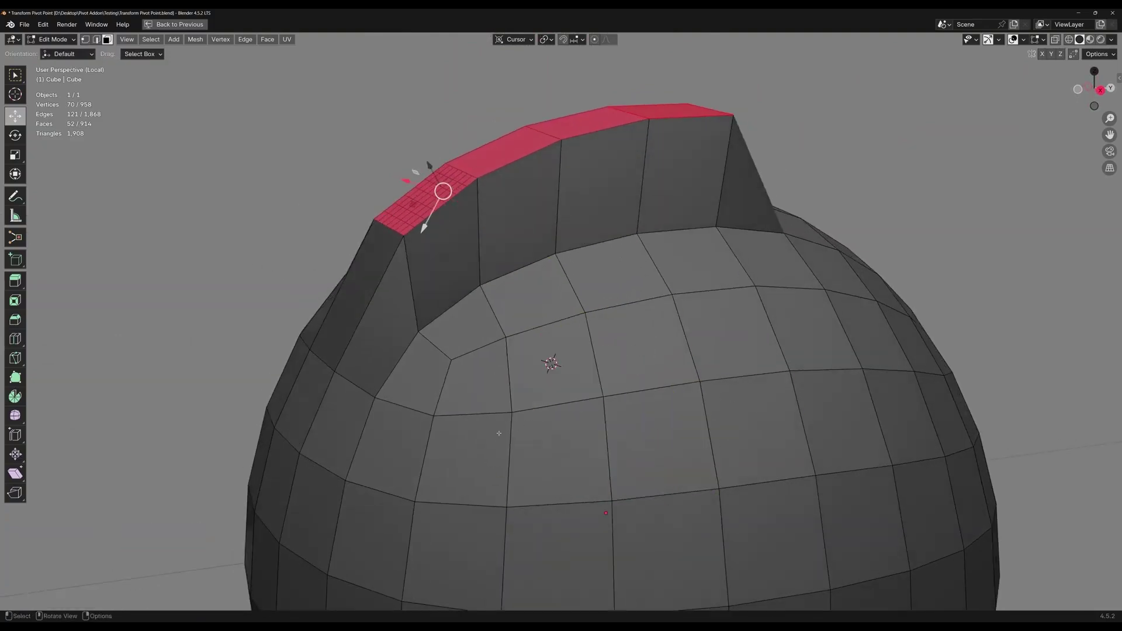
middle_click_drag(563, 202, 581, 253)
scroll(410, 228, "up", 1)
middle_click_drag(409, 228, 496, 354, "shift")
middle_click_drag(643, 337, 614, 328)
key("ctrl+comma")
left_click_drag(708, 181, 801, 145)
scroll(769, 341, "down", 10)
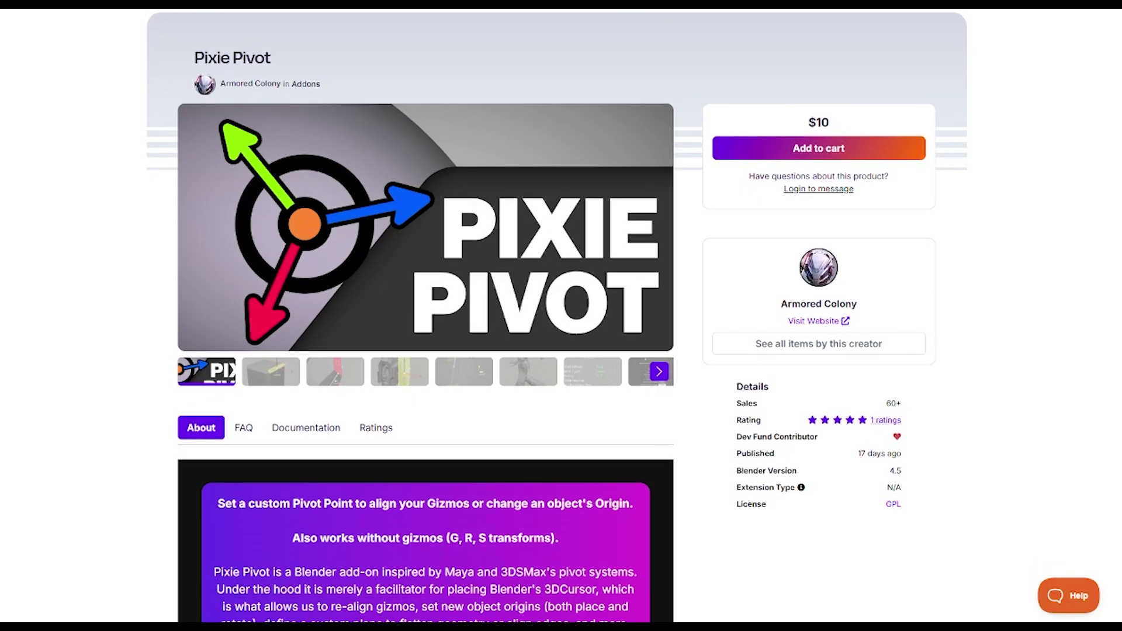
Step: Read the add-on description on the Pixie Pivot product page
scroll(557, 316, "down", 2)
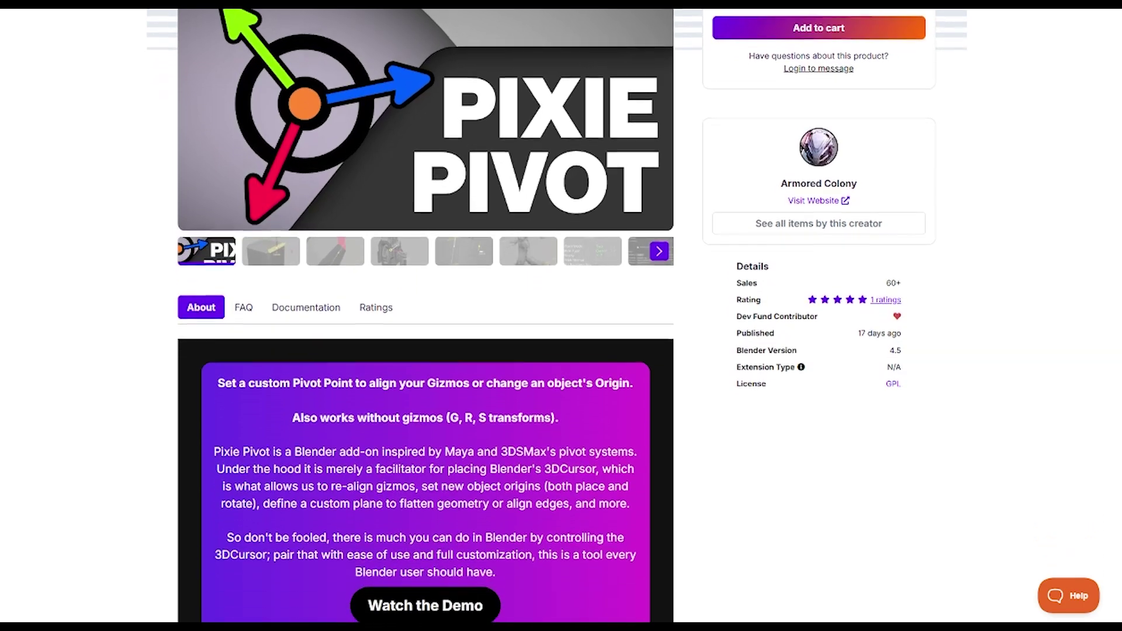